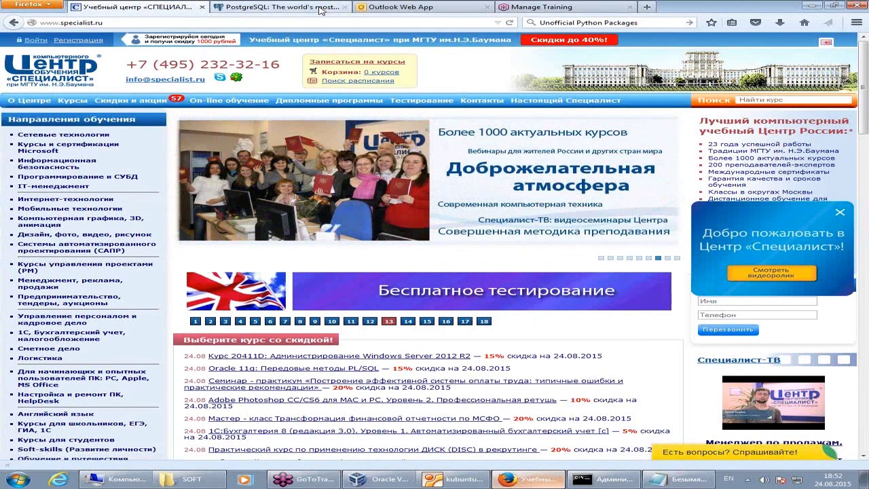
On the PostgreSQL website, open the Windows downloads and go to the EnterpriseDB page offering the graphical installers
click(320, 8)
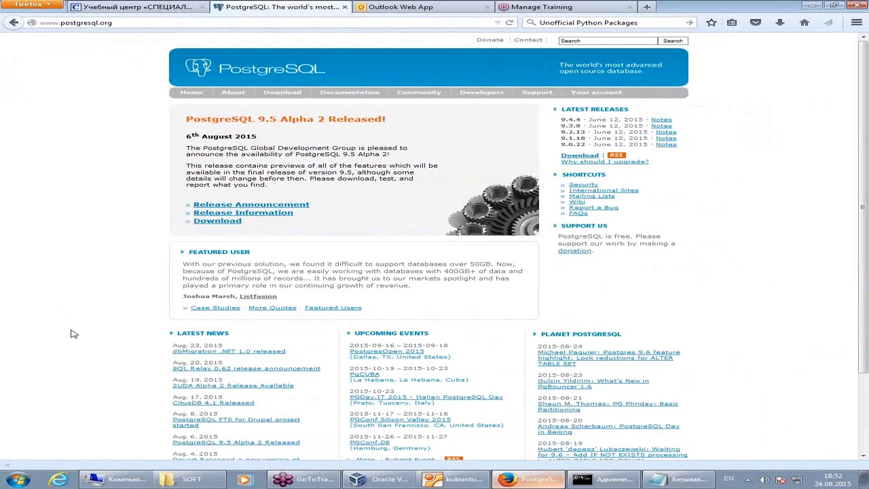
click(277, 97)
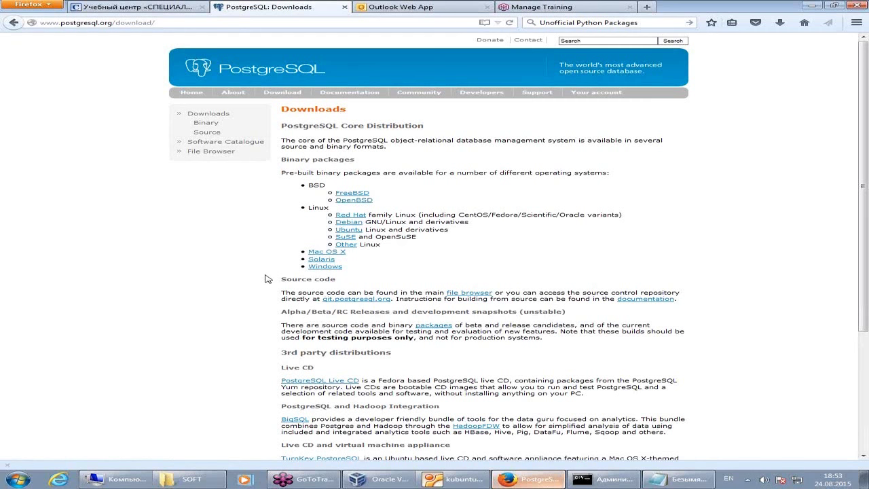
click(319, 271)
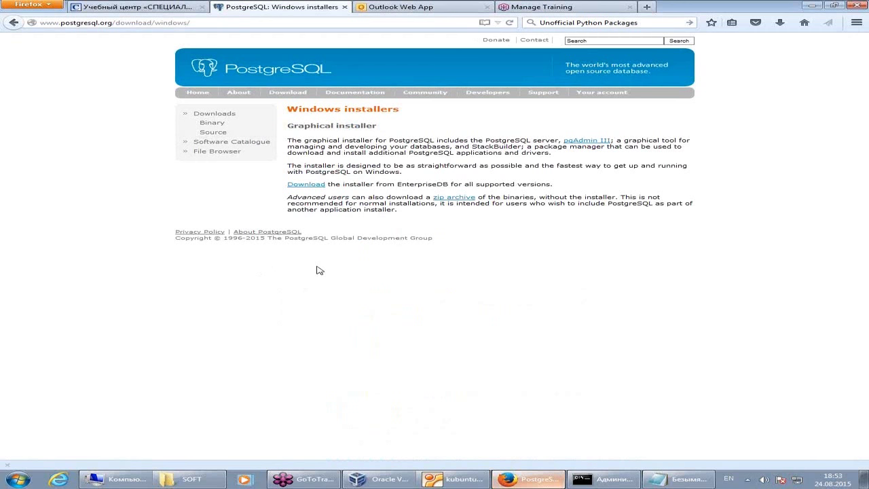
click(307, 186)
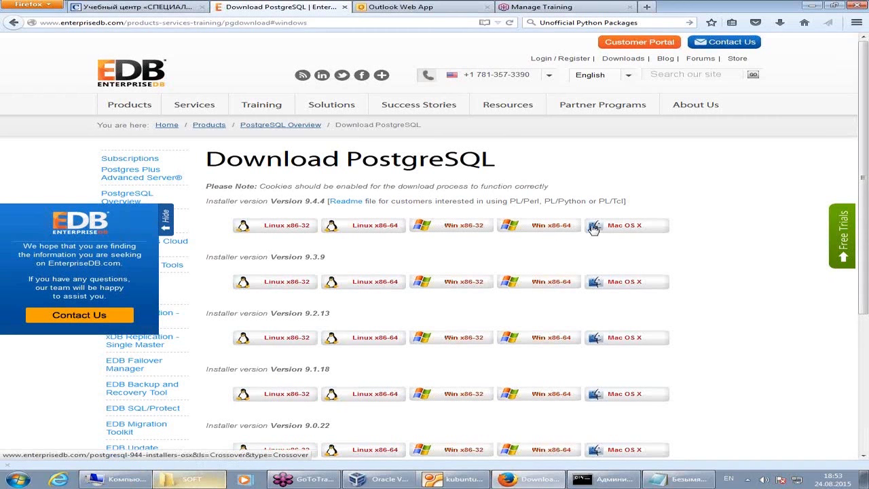
Select the PostgreSQL installer in the SOFT folder and check in the computer's properties whether the system is 32-bit or 64-bit
click(191, 479)
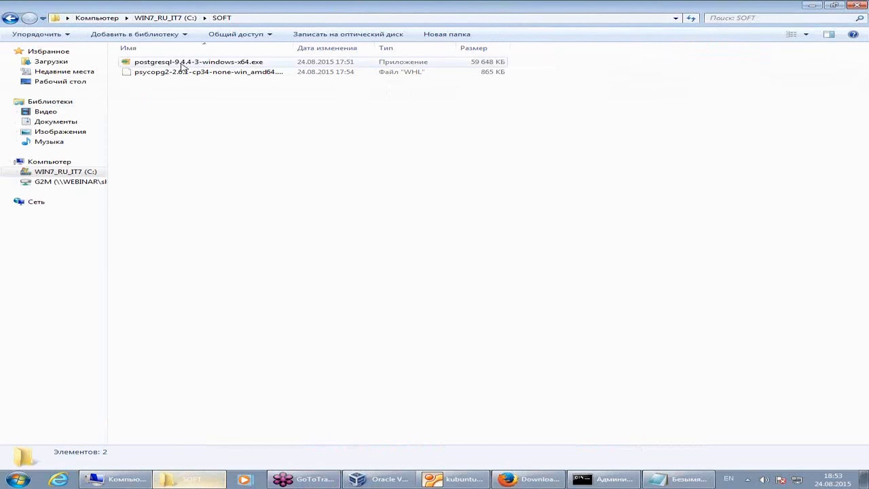
click(159, 63)
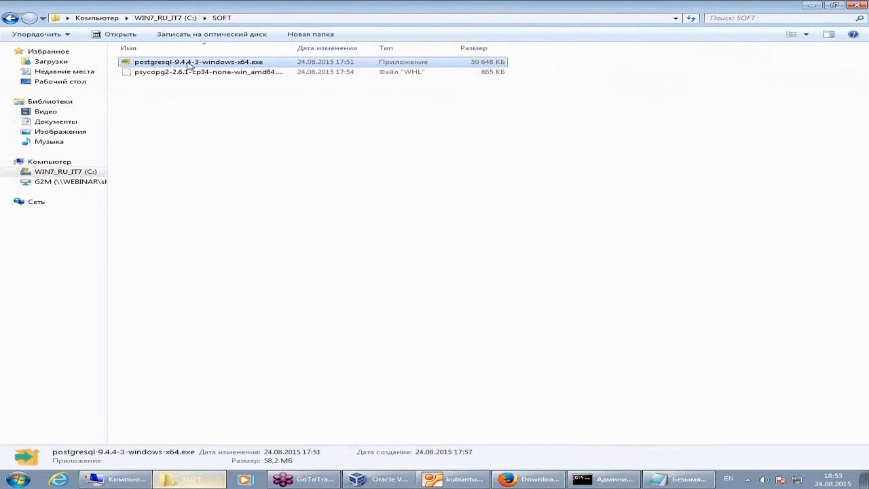
click(18, 479)
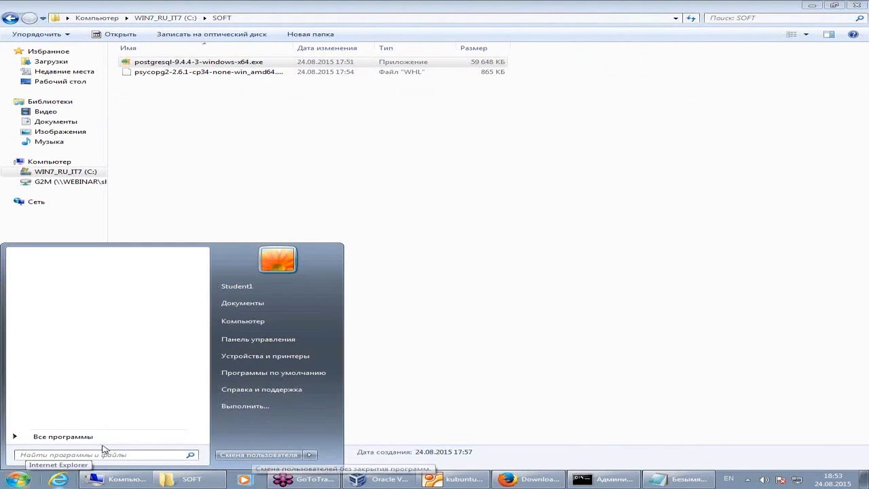
right_click(269, 323)
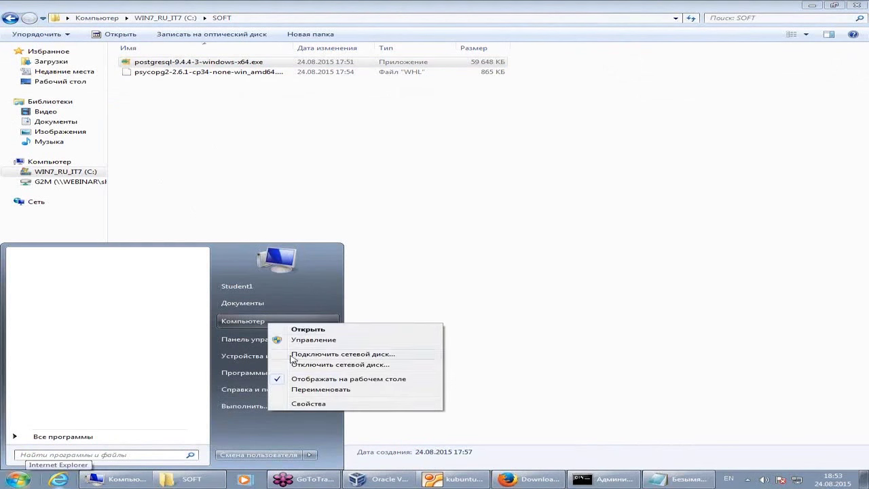
click(352, 402)
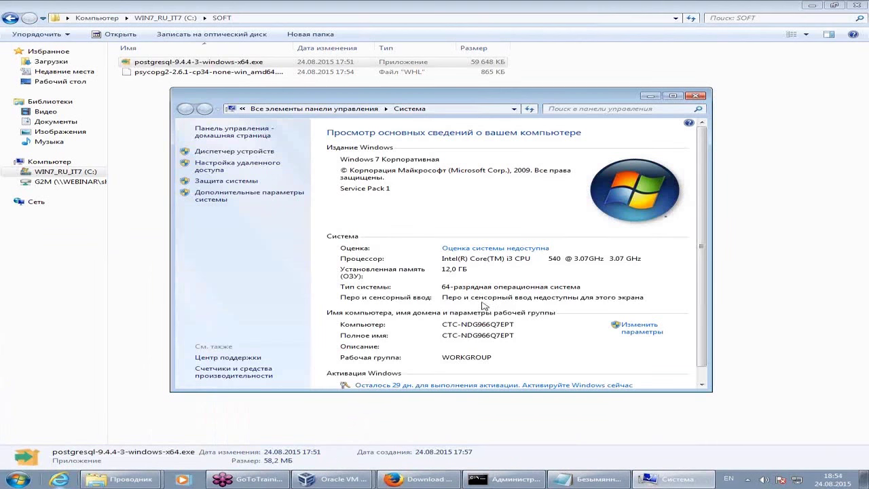
click(697, 95)
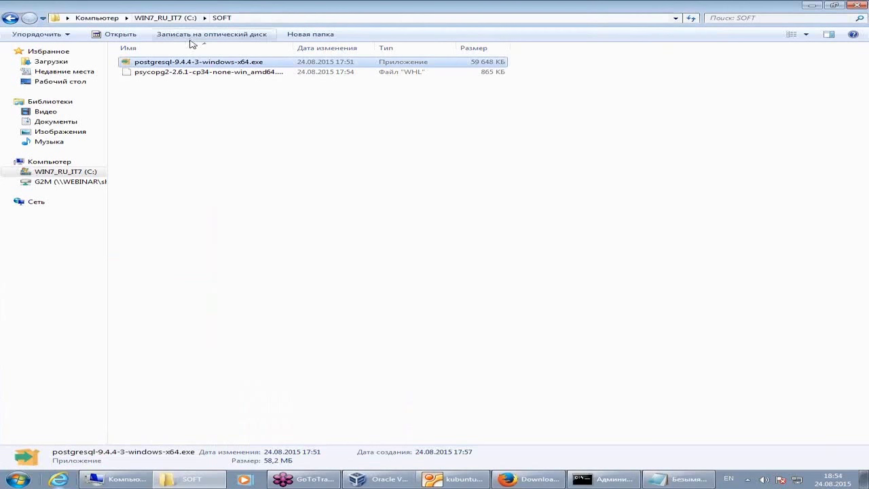
Run postgresql-9.4.4-3-windows-x64.exe and accept the installation directory C:\Program Files\PostgreSQL\9.4
right_click(201, 66)
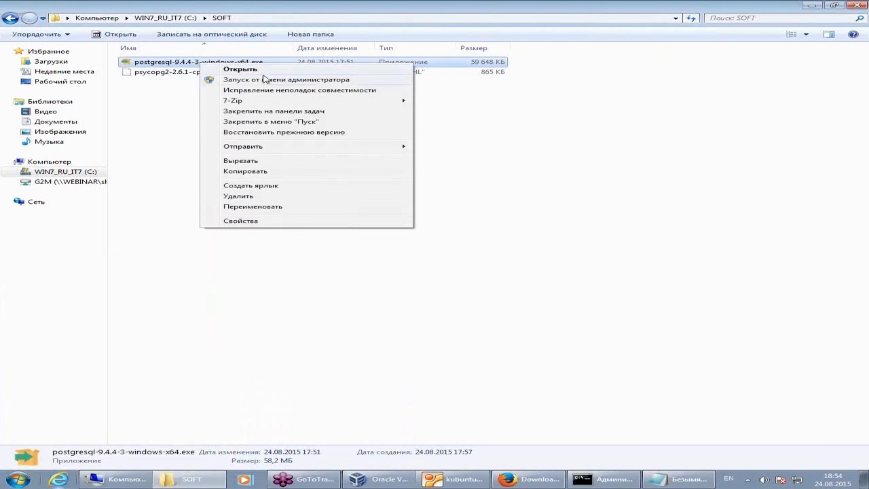
click(240, 69)
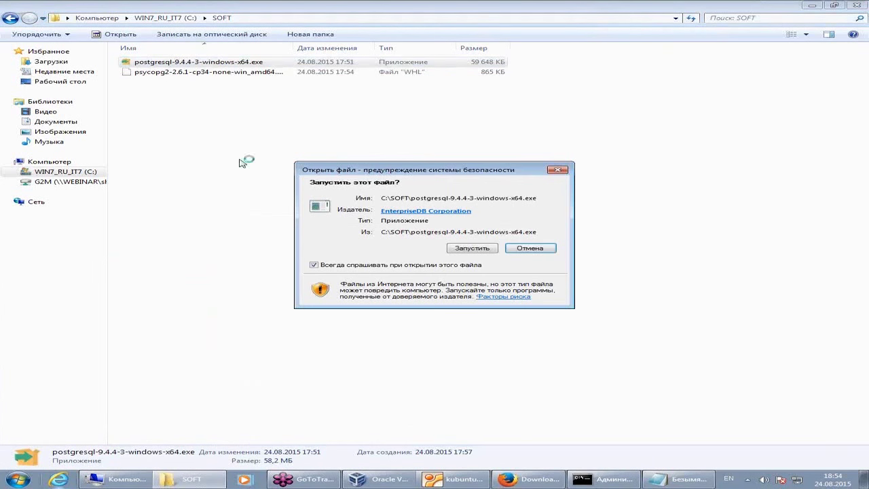
click(484, 249)
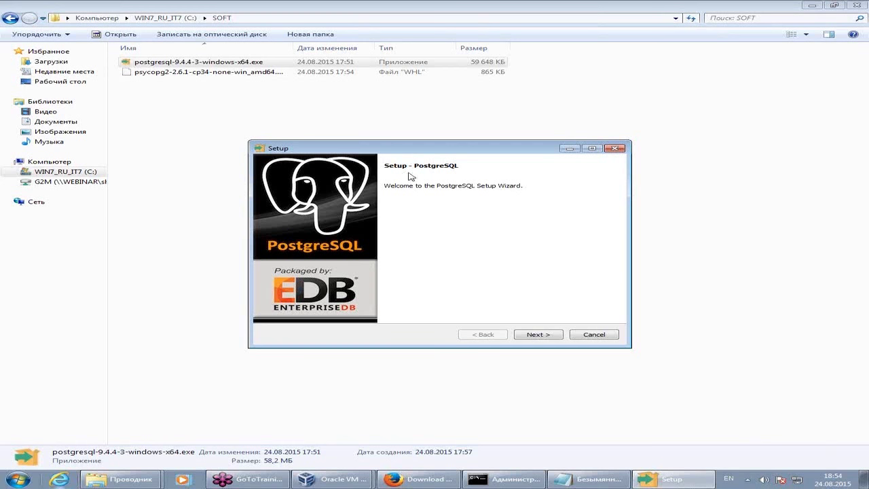
drag(422, 152, 352, 76)
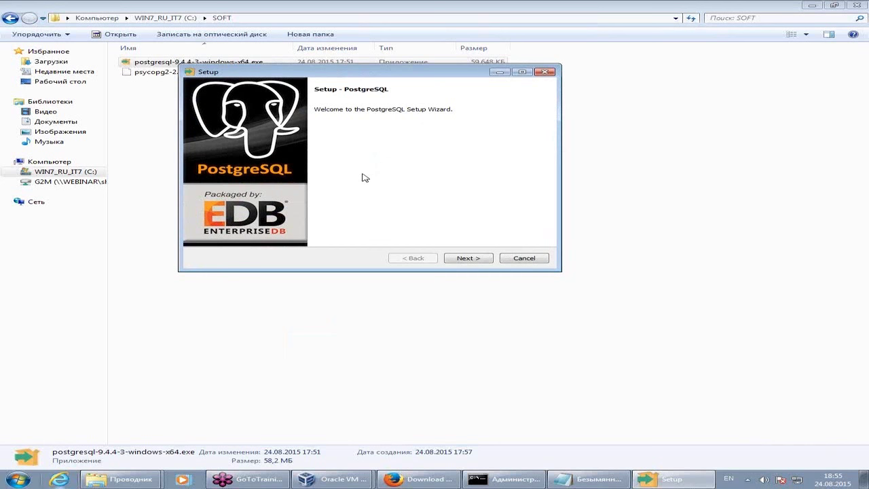
click(486, 262)
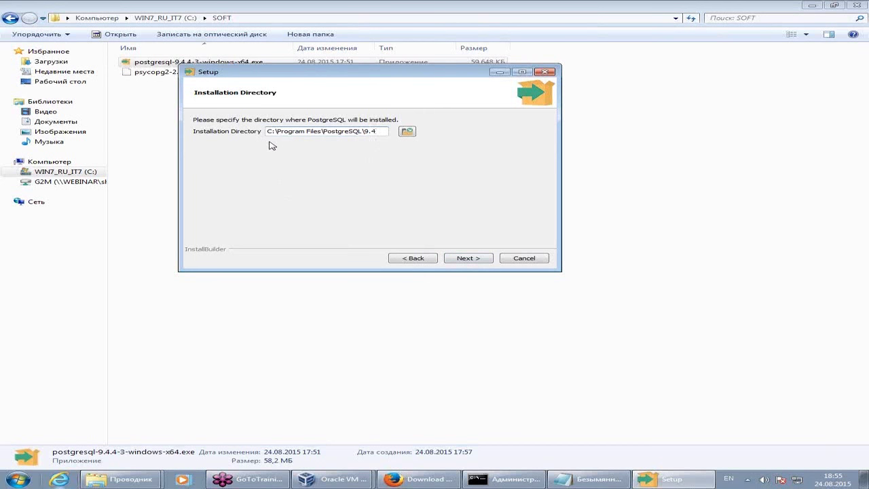
click(477, 260)
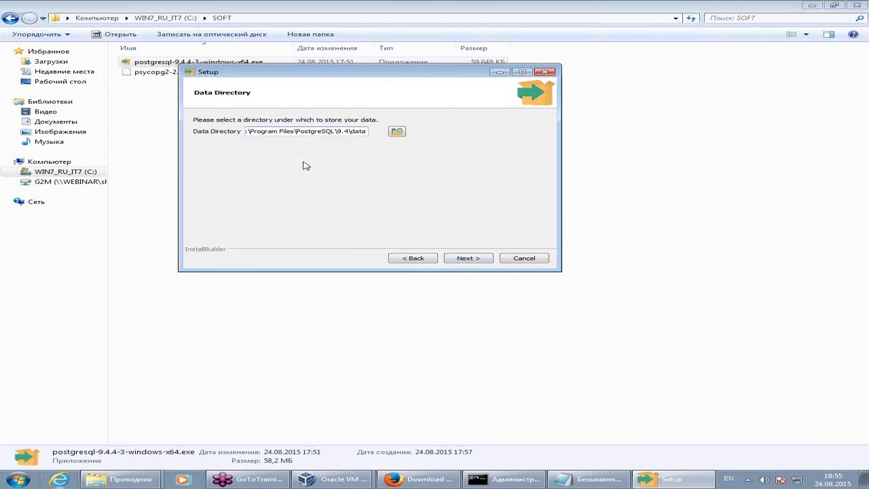
View the computer's available drives, then return to the setup wizard
click(17, 479)
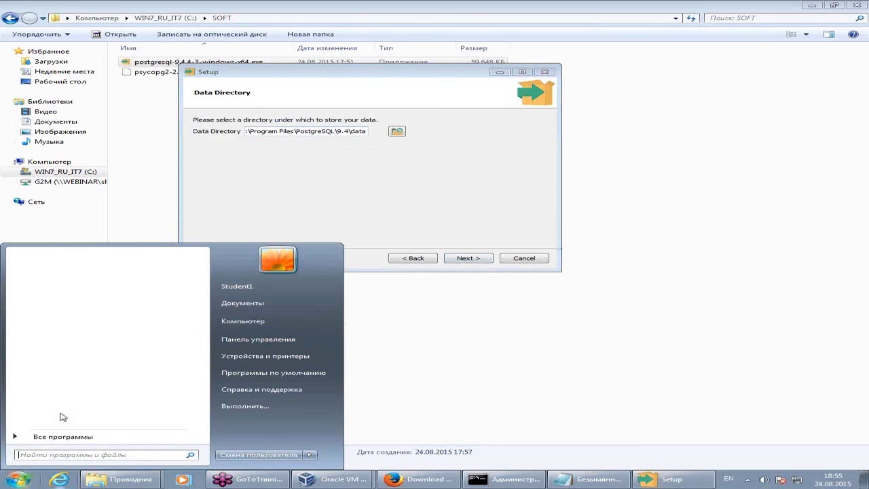
click(298, 323)
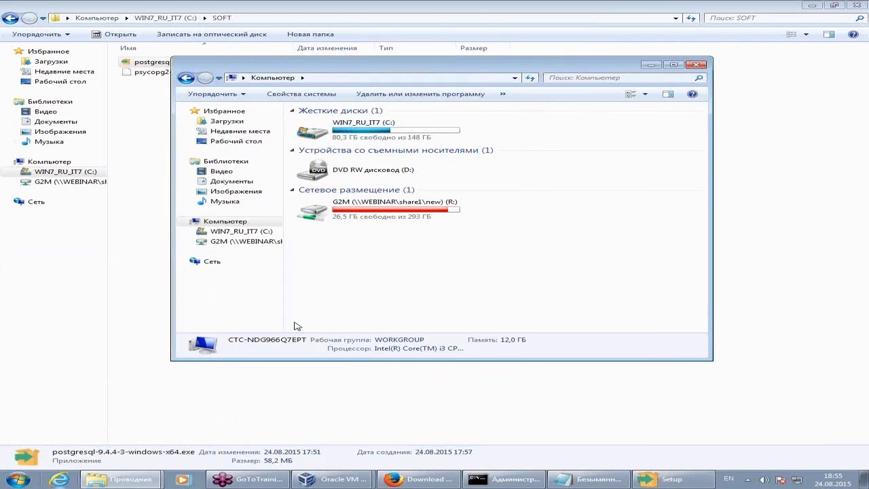
click(693, 65)
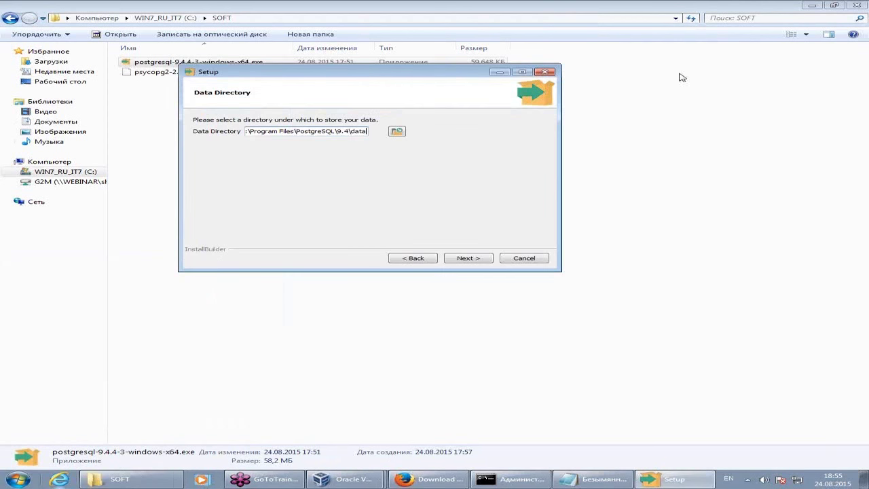
Keep the data directory on drive C, under C:\Program Files\PostgreSQL\9.4\data, and continue the setup
click(257, 131)
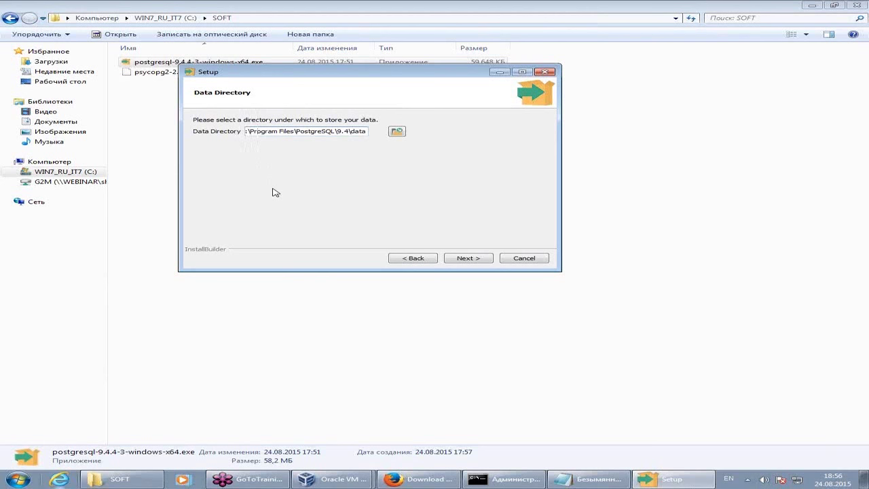
key(Home)
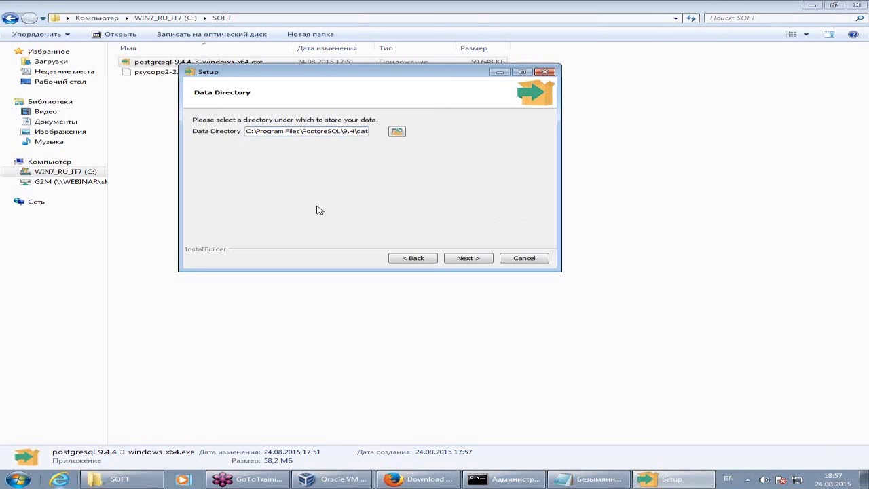
key(shift+Right)
text(D)
key(BackSpace)
text(C)
click(479, 259)
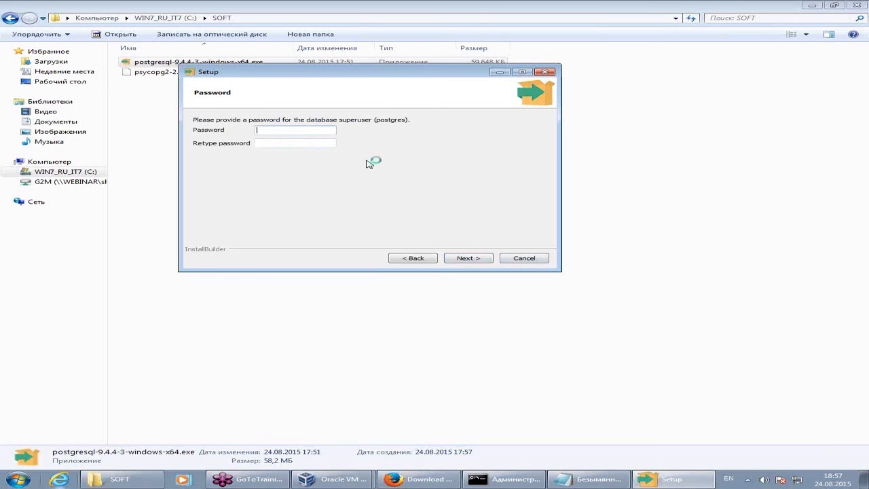
Enter and retype the password for the postgres database superuser, and continue to the port settings
text(1)
key(Tab)
text(1)
click(468, 258)
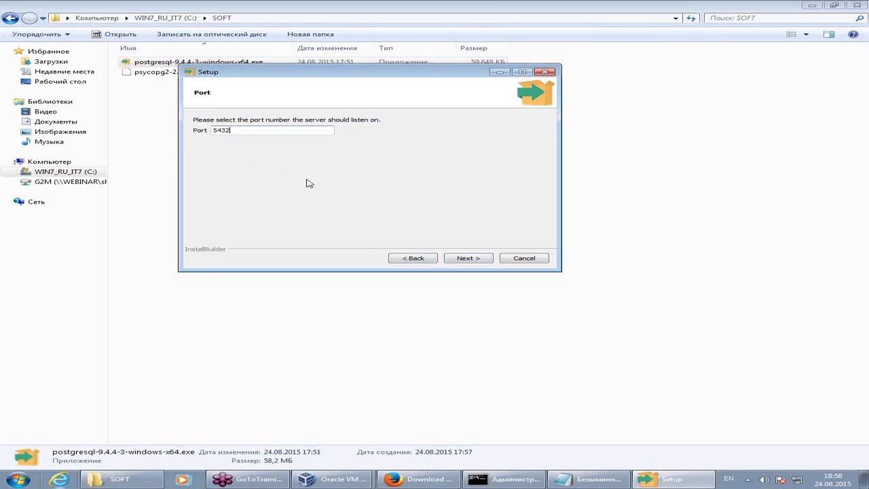
Accept port 5432 and the default locale, and start installing PostgreSQL
click(485, 260)
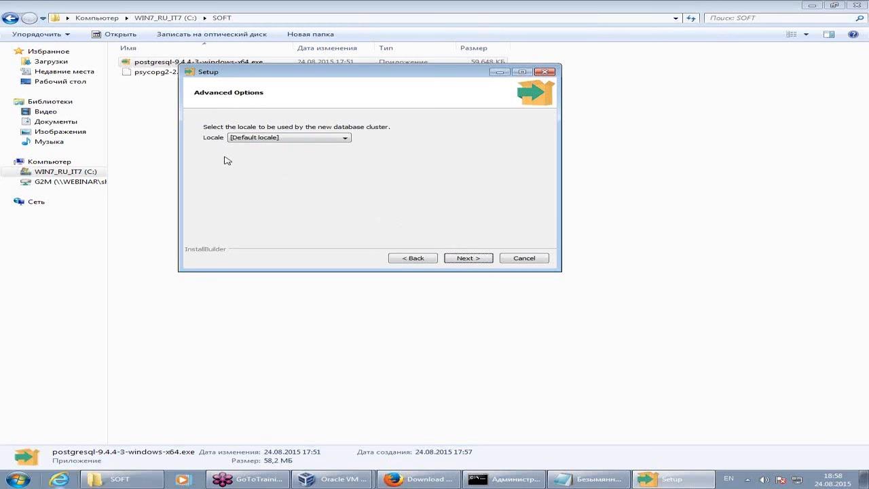
click(469, 258)
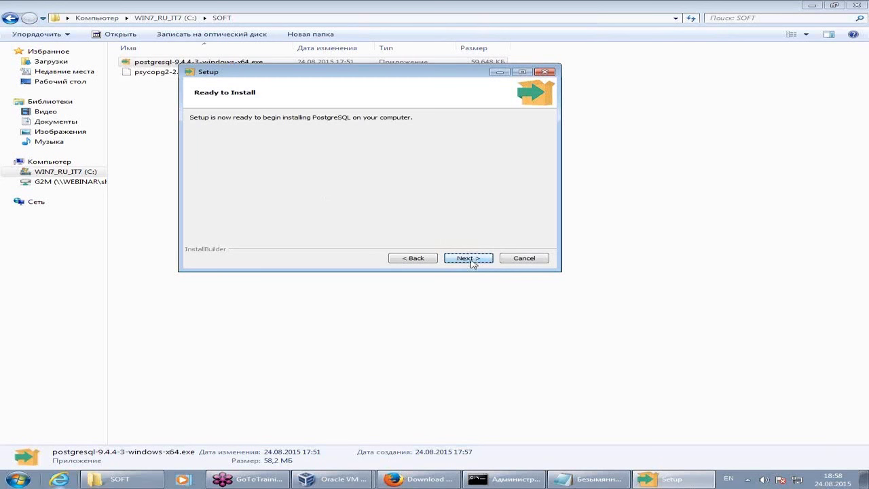
click(470, 258)
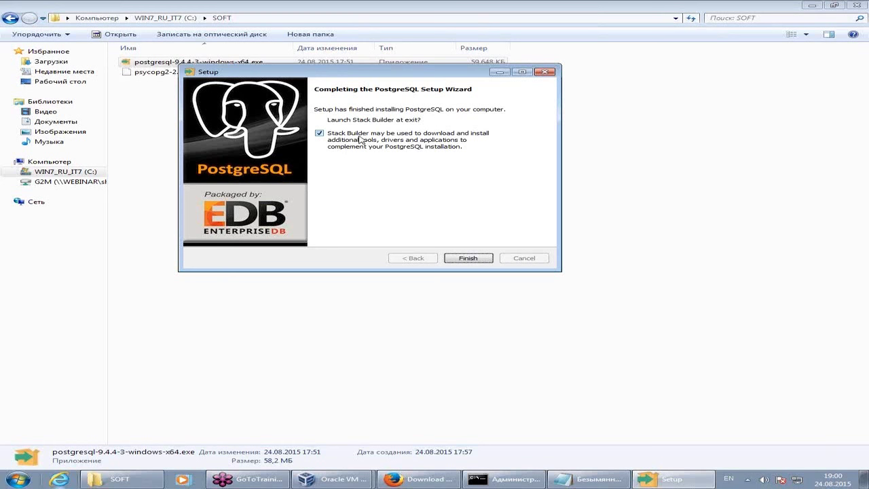
Finish the setup with Stack Builder launching, and choose PostgreSQL 9.4 (x64) on port 5432 as its target installation
click(478, 258)
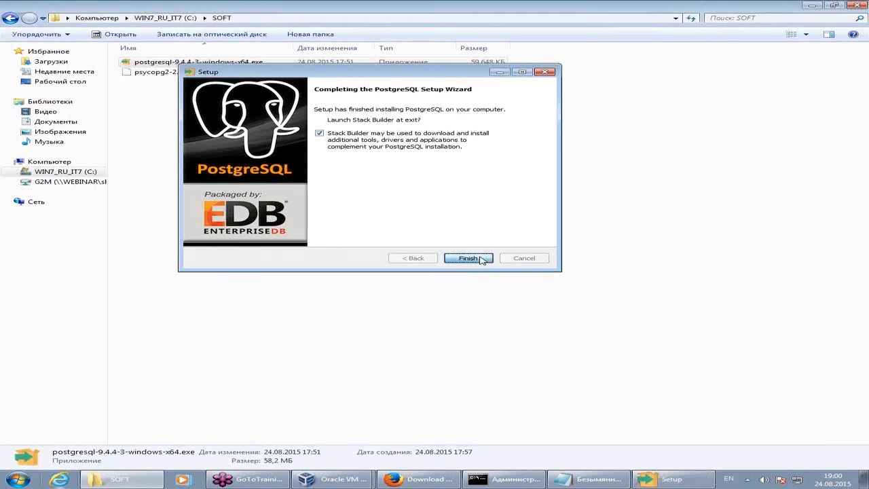
click(499, 243)
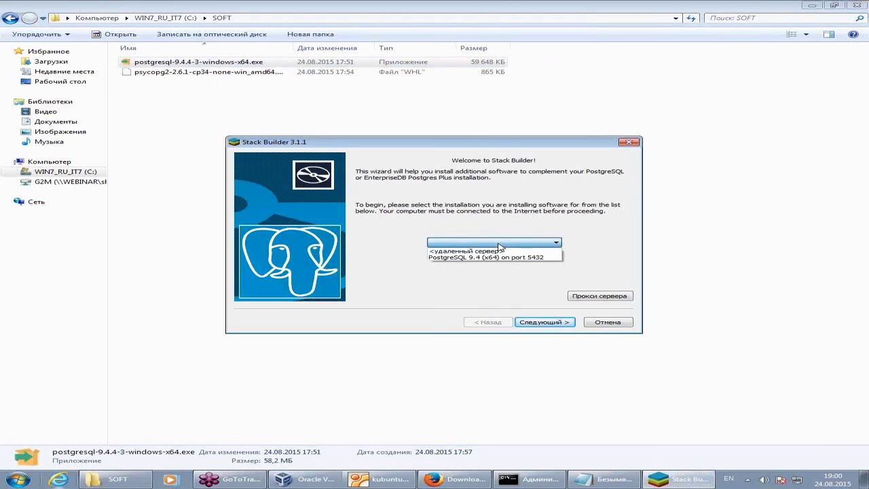
click(506, 258)
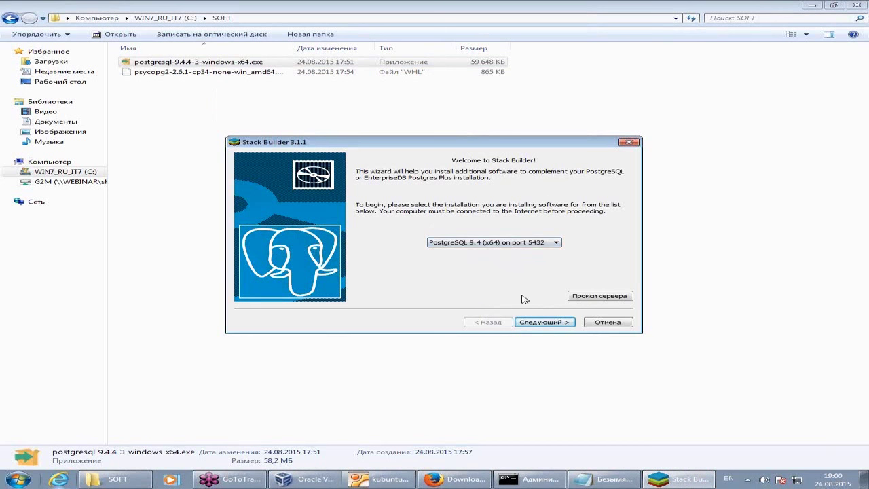
click(536, 321)
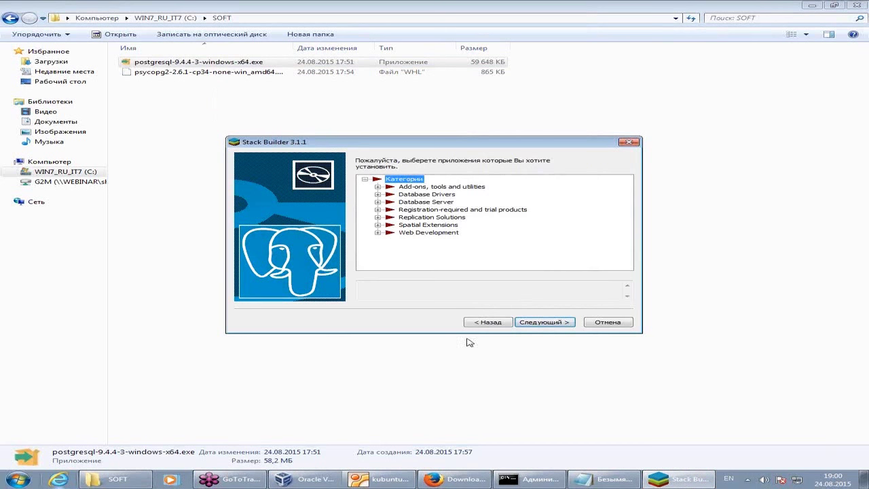
Under Database Drivers, select pgJDBC v9.4-1200-1 and psqlODBC (64 bit) v09.03.0400-1, leaving Npgsql v2.2.4.3-2 deselected
click(378, 195)
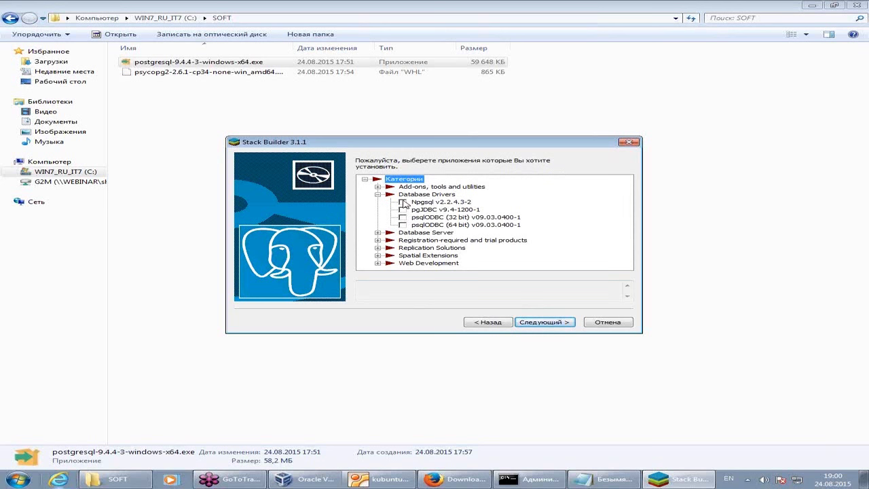
click(404, 203)
click(403, 202)
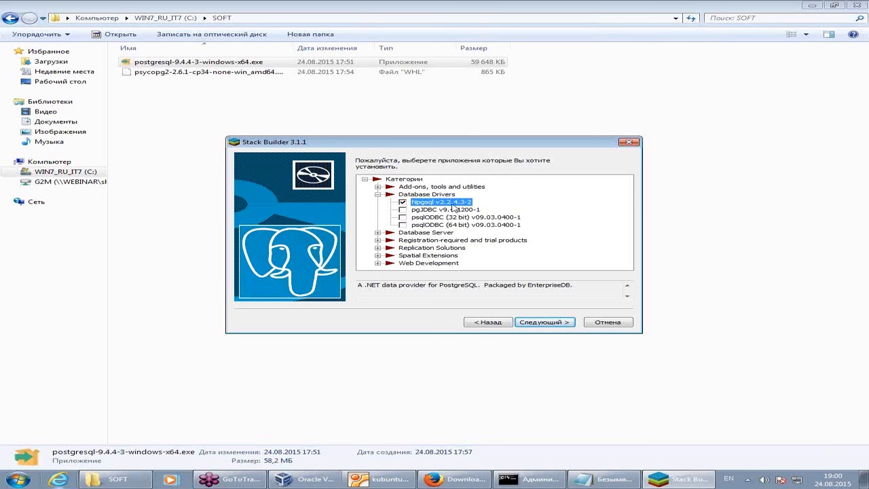
click(403, 211)
click(403, 210)
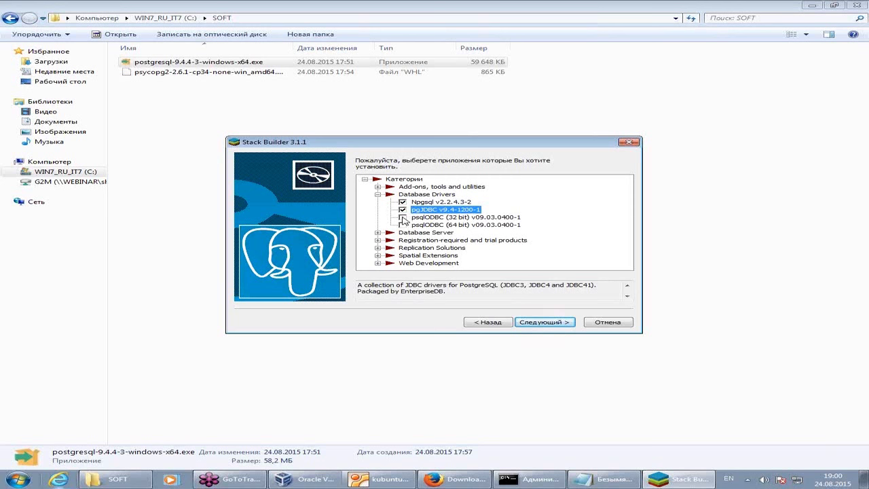
click(406, 226)
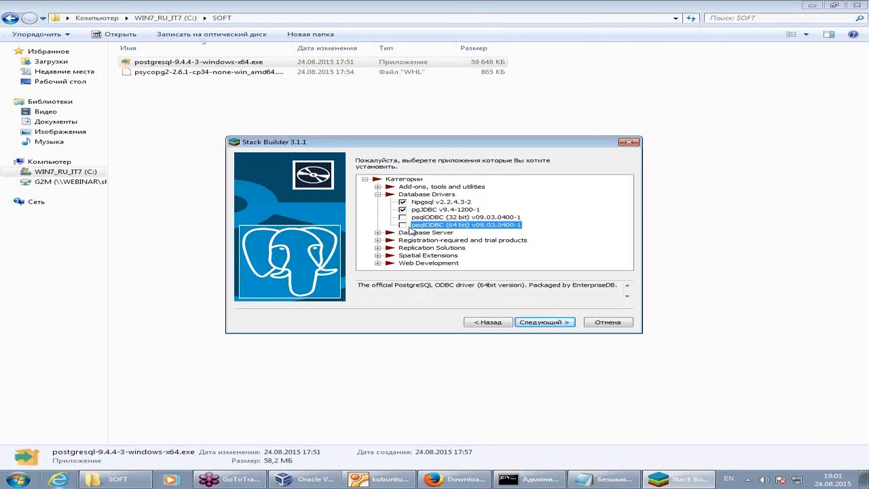
click(403, 224)
click(402, 202)
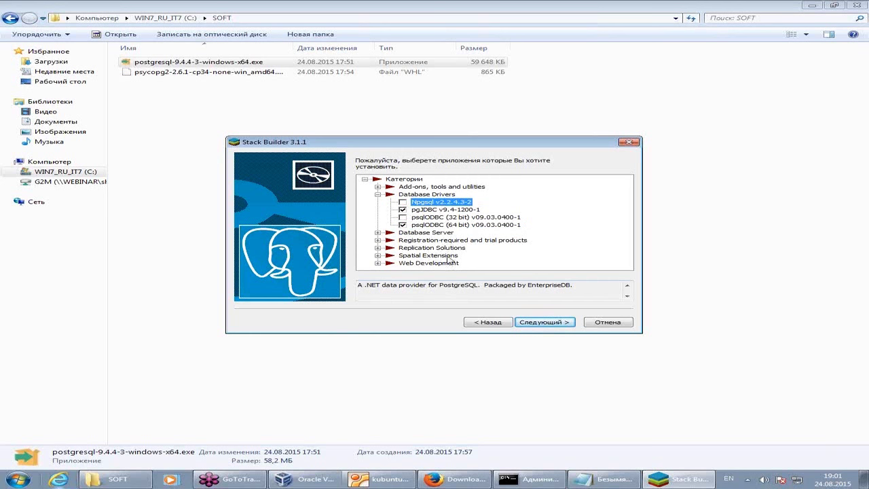
Examine the descriptions of psqlODBC (64 bit), pgAgent and pgBouncer, and the versions offered under Database Server
click(439, 224)
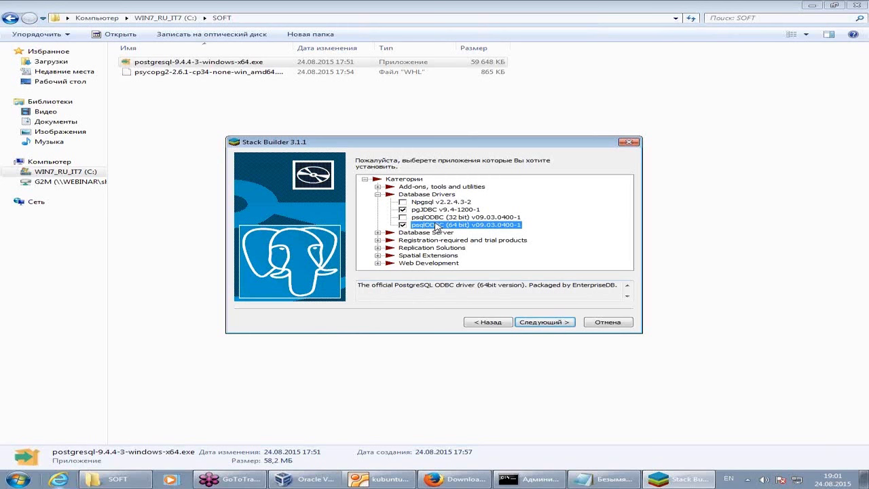
click(377, 187)
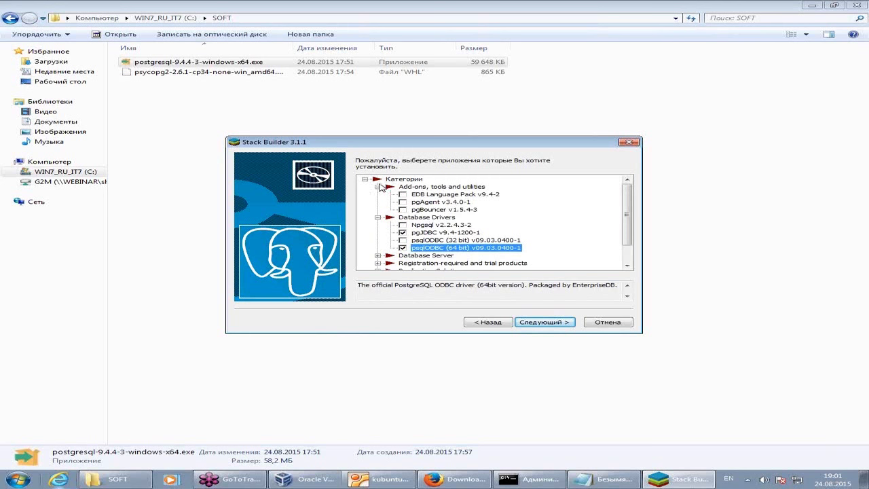
click(452, 204)
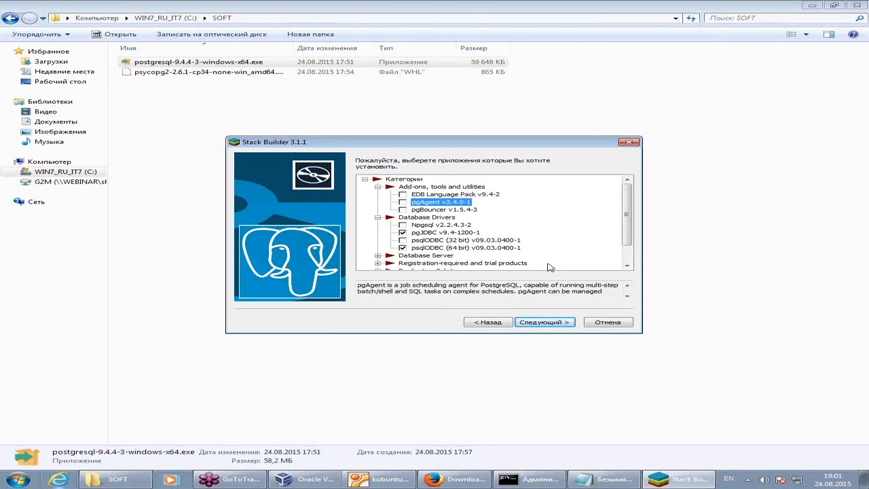
click(459, 210)
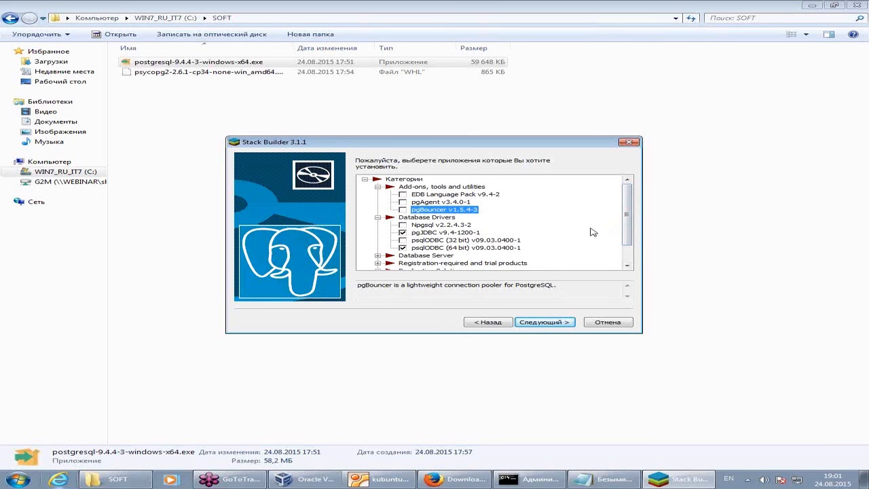
click(377, 187)
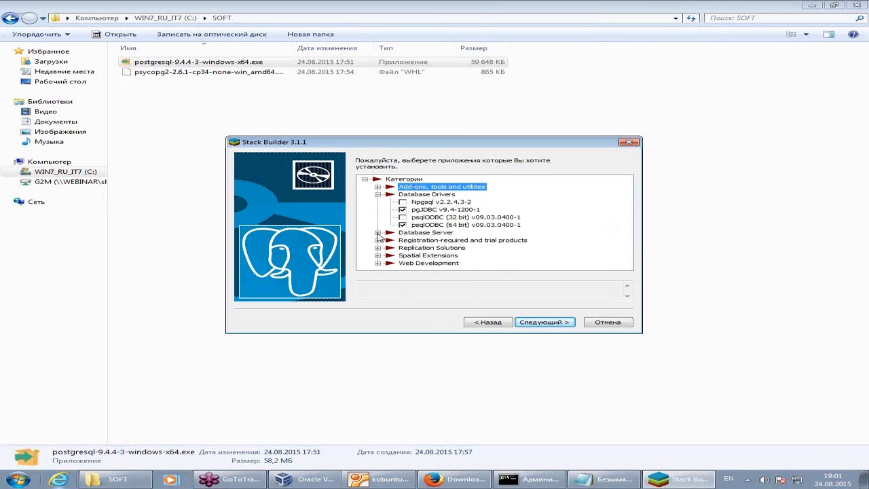
click(377, 233)
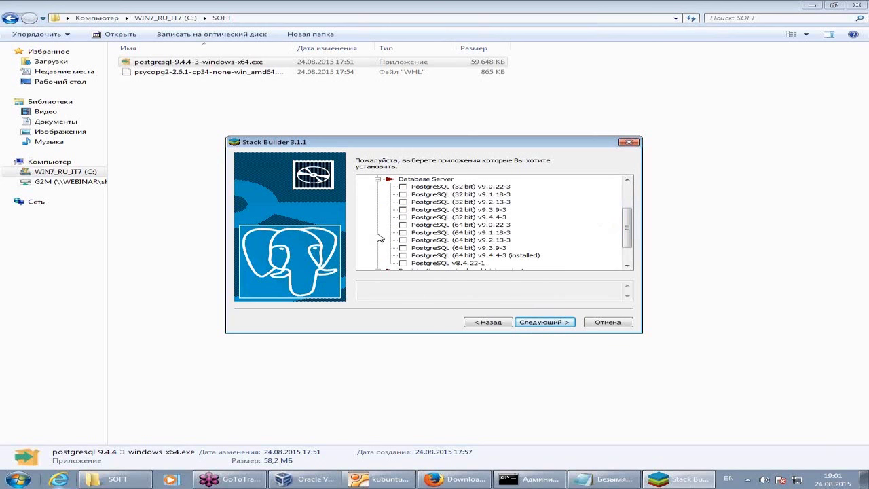
click(377, 179)
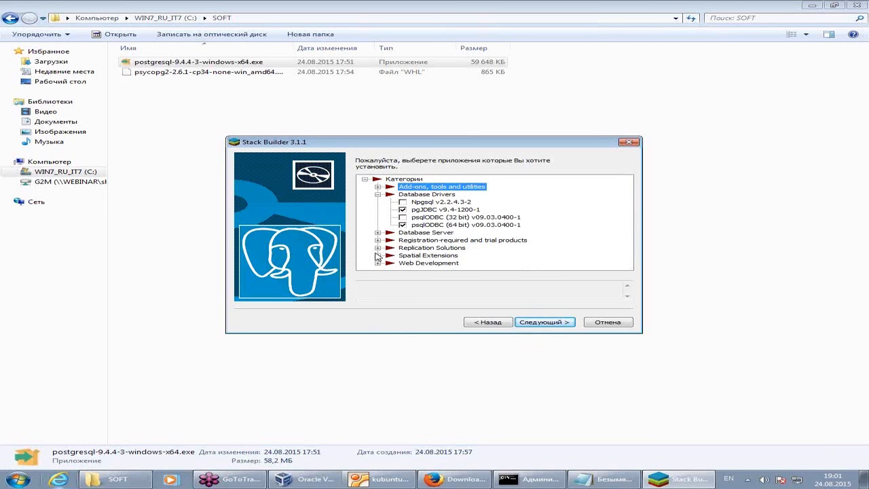
Look into Replication Solutions and select PostGIS 2.1 Bundle for PostgreSQL 9.4 (64 bit) v2.1.8 under Spatial Extensions
click(377, 247)
scroll(503, 248, down, 1)
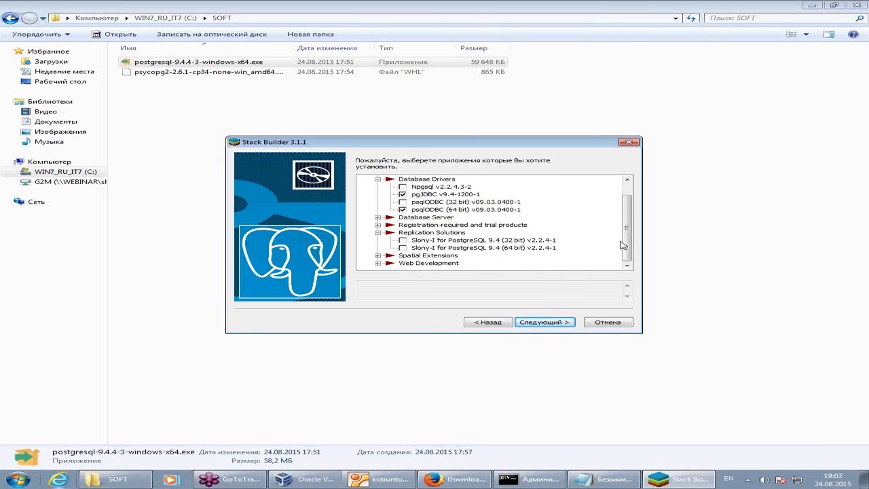
click(378, 255)
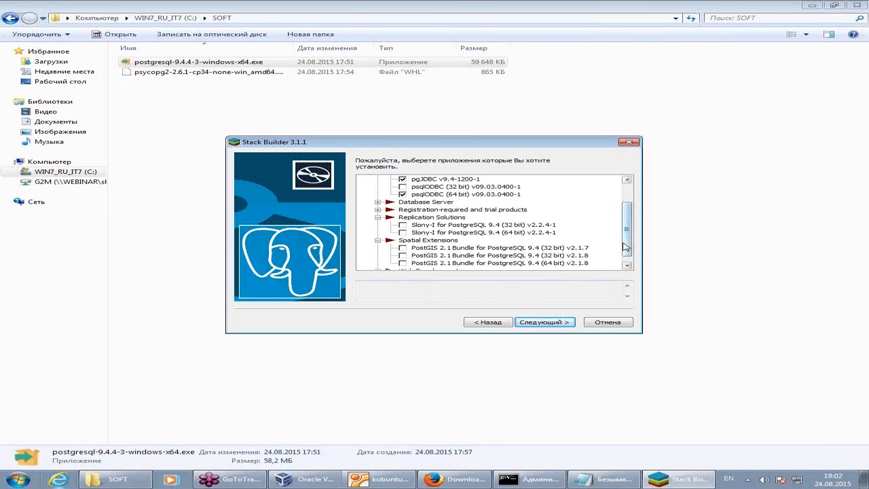
scroll(626, 233, down, 1)
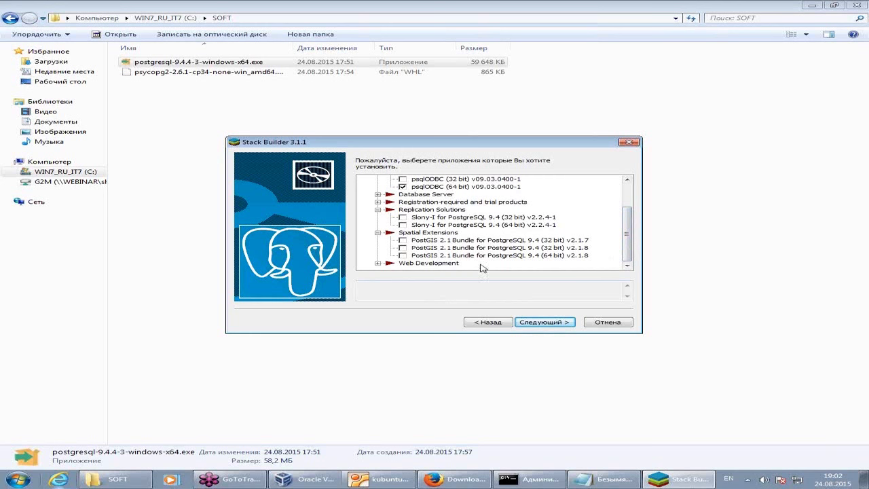
click(413, 256)
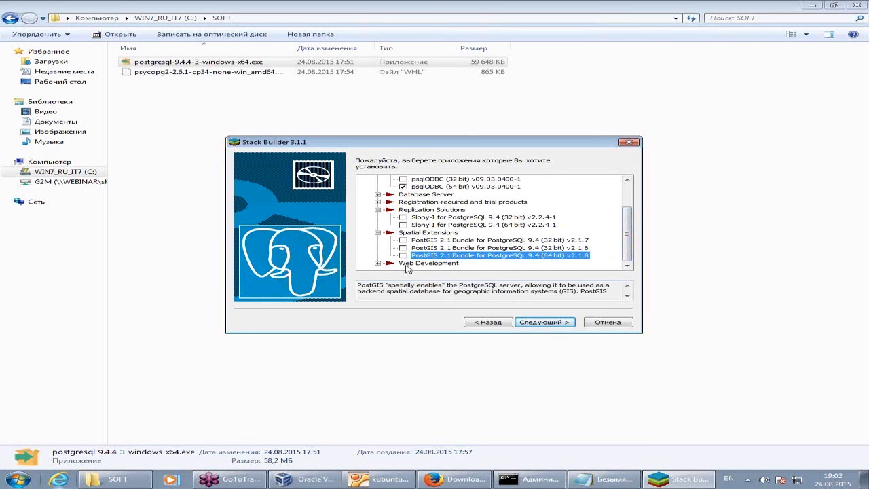
click(403, 256)
Download the selected packages to the default directory C:\Users\Student1 and start installing them without skipping installation
click(561, 324)
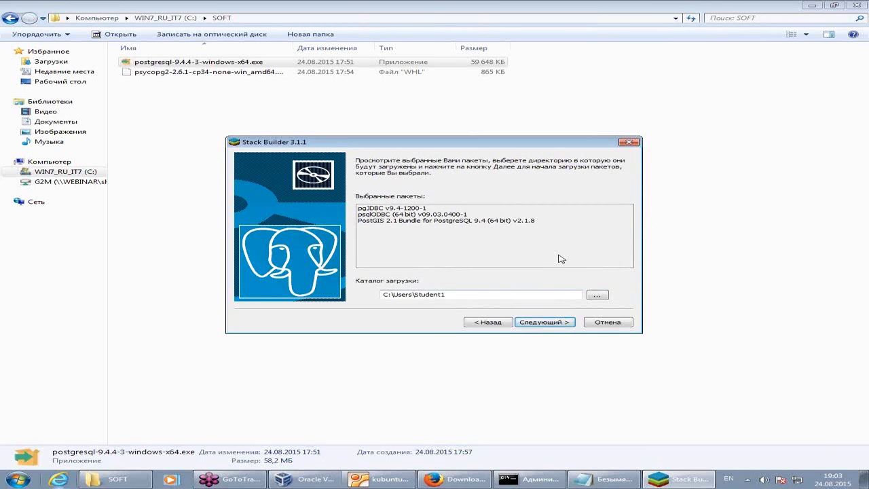
click(541, 324)
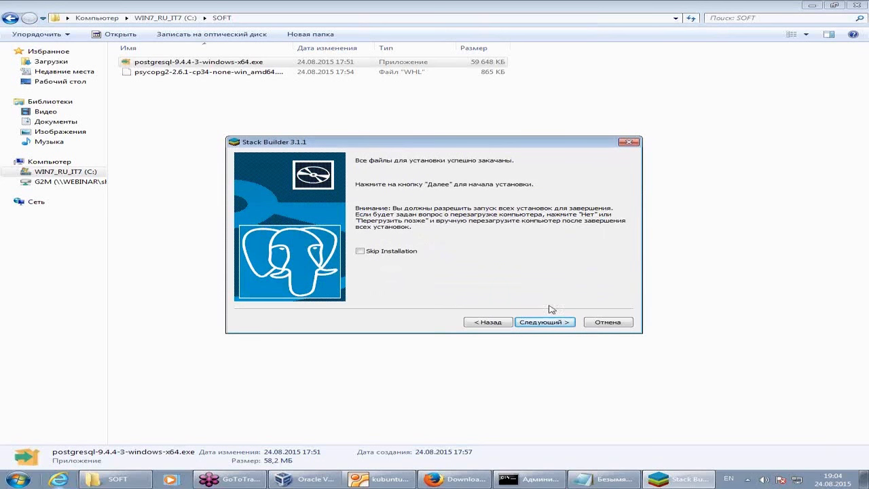
click(556, 325)
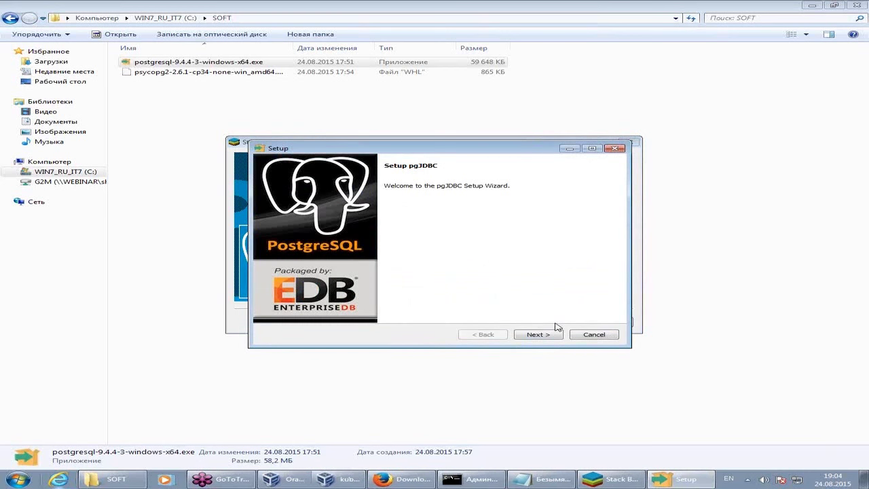
Install pgJDBC into C:\Program Files (x86)\PostgreSQL\pgJDBC and finish its setup wizard
click(535, 334)
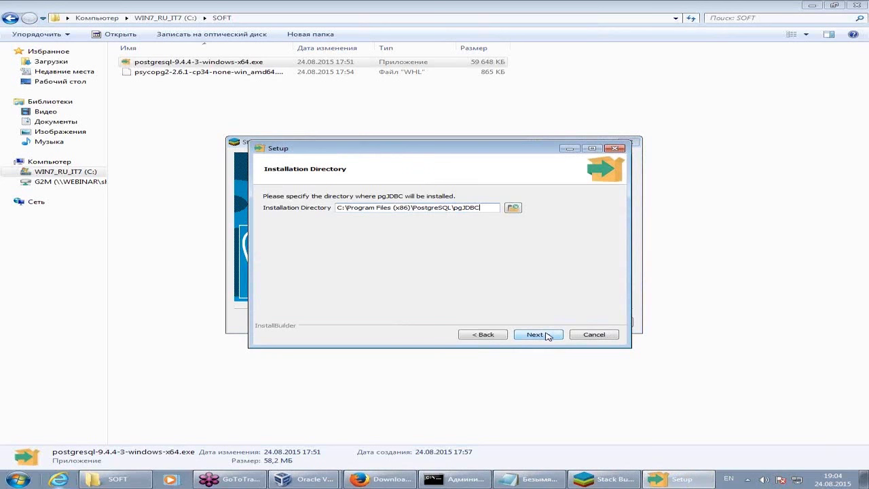
click(547, 335)
click(547, 335)
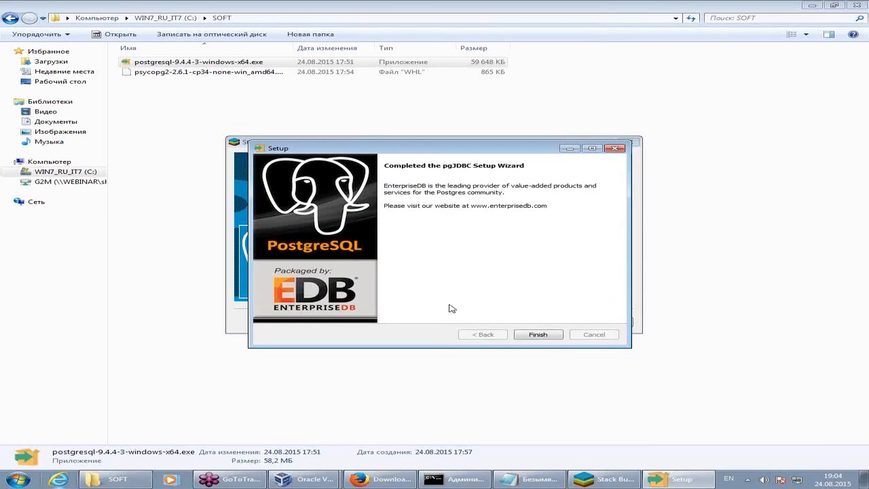
click(544, 335)
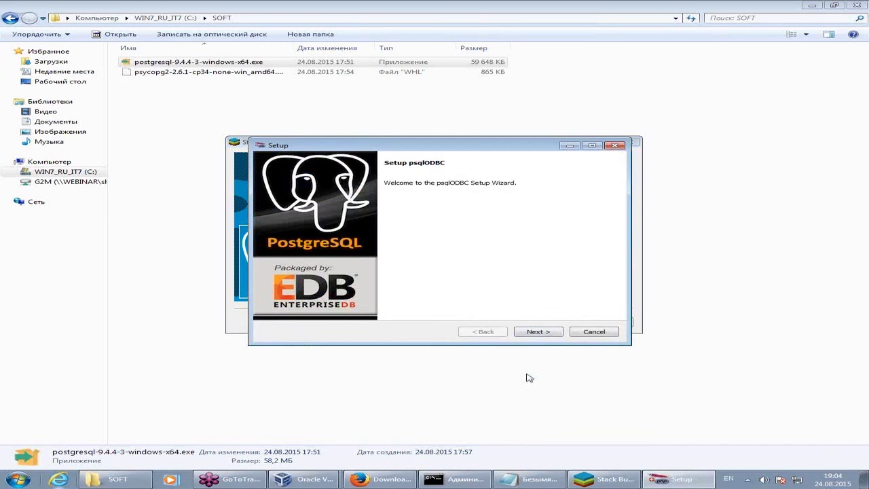
Install psqlODBC with its default settings and finish its setup wizard
click(537, 332)
click(538, 332)
click(539, 332)
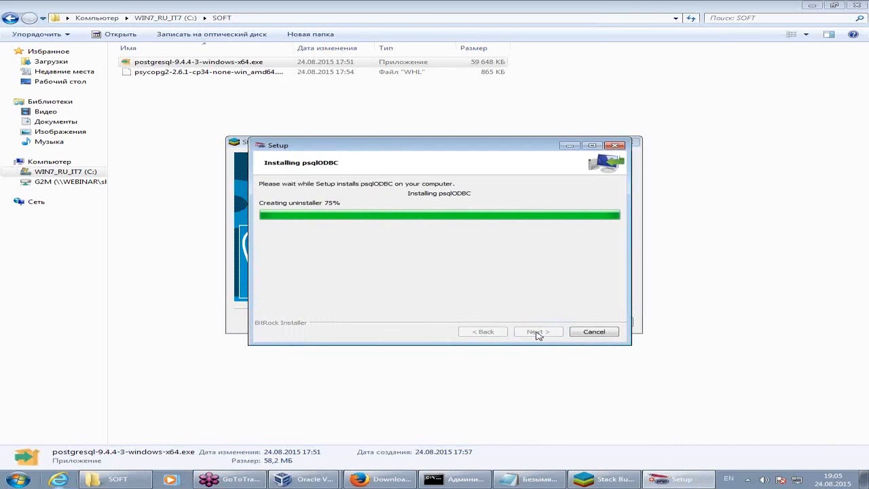
click(538, 332)
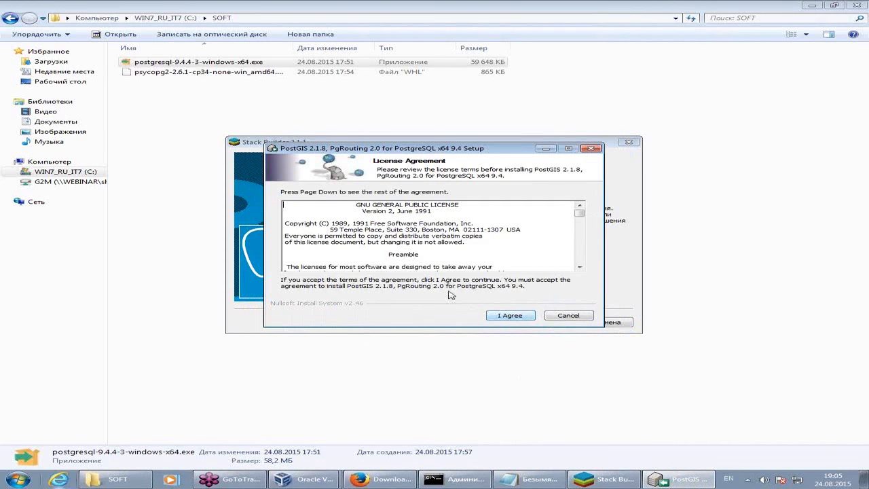
Accept the PostGIS 2.1.8 licence and install only the PostGIS component, without a spatial database, into C:\Program Files\PostgreSQL\9.4\
click(520, 319)
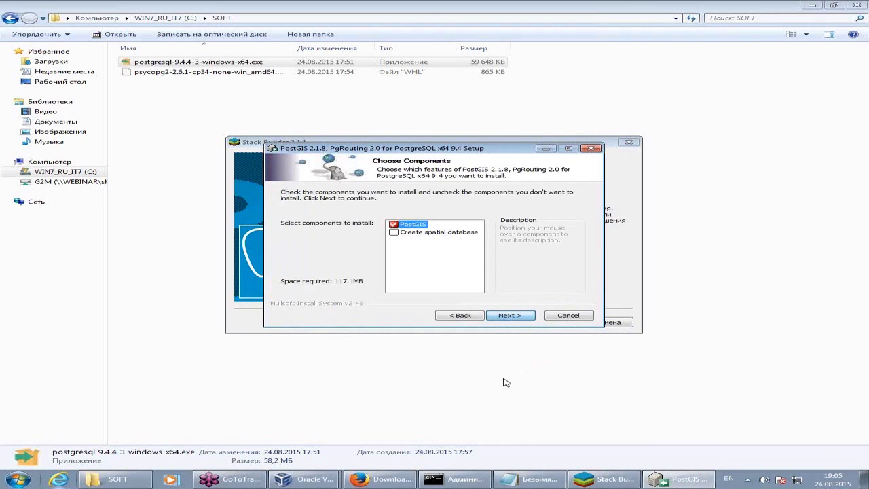
click(394, 236)
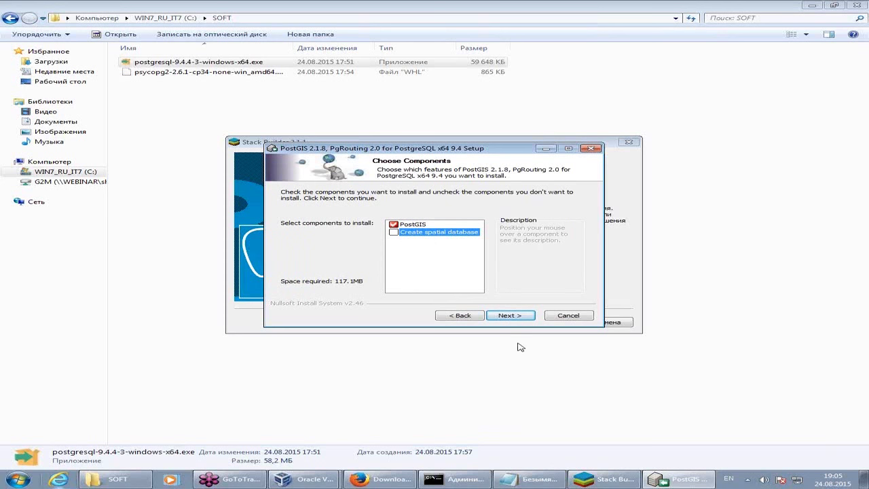
click(517, 316)
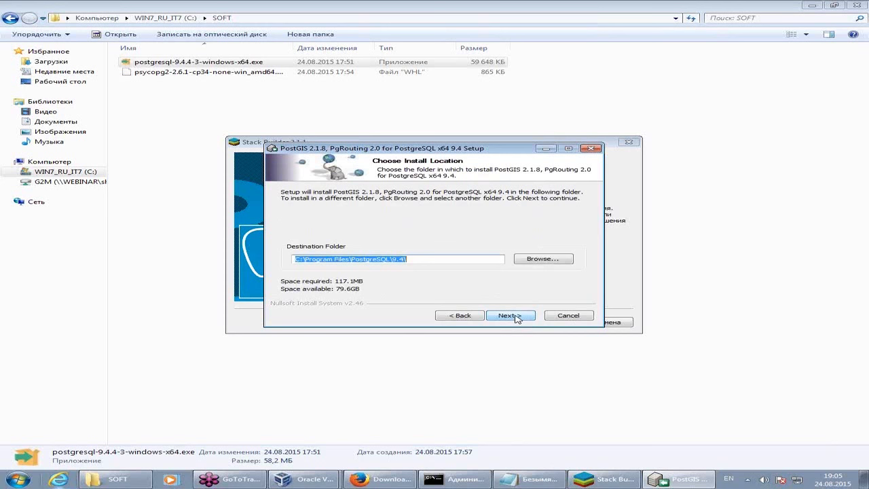
click(513, 316)
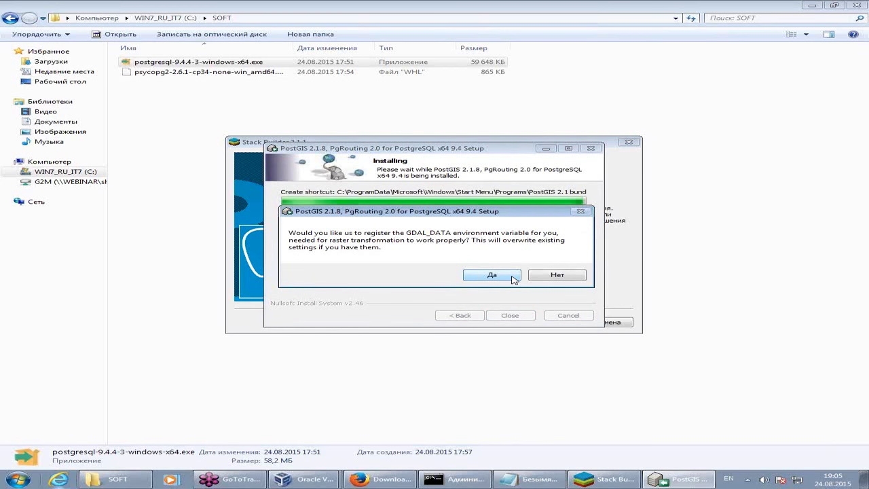
Agree to register GDAL_DATA and enable the common raster drivers, and finish the PostGIS setup and Stack Builder
click(511, 285)
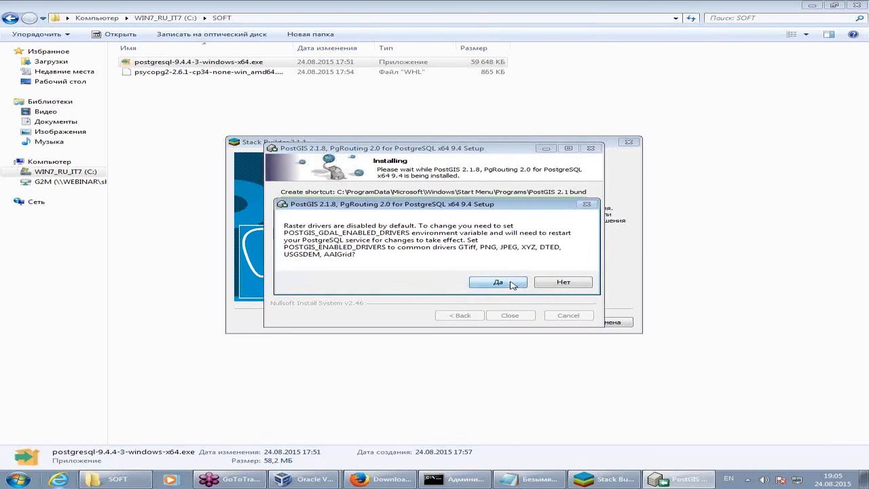
click(503, 284)
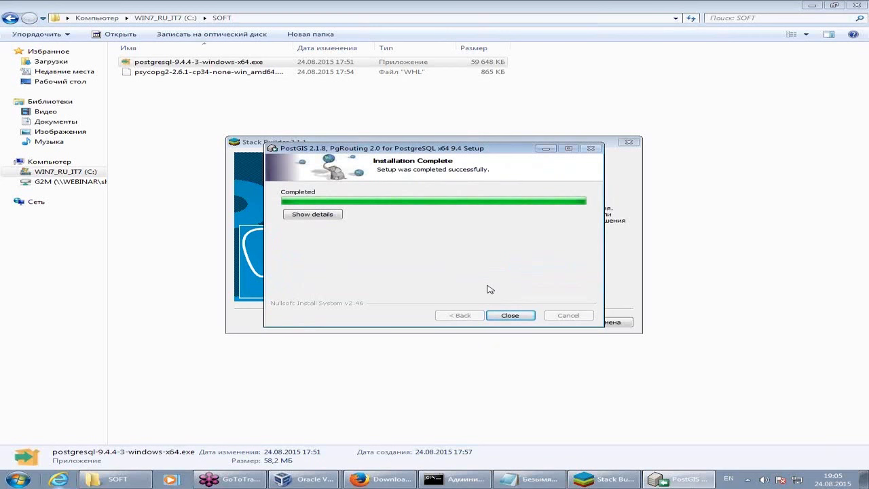
click(509, 316)
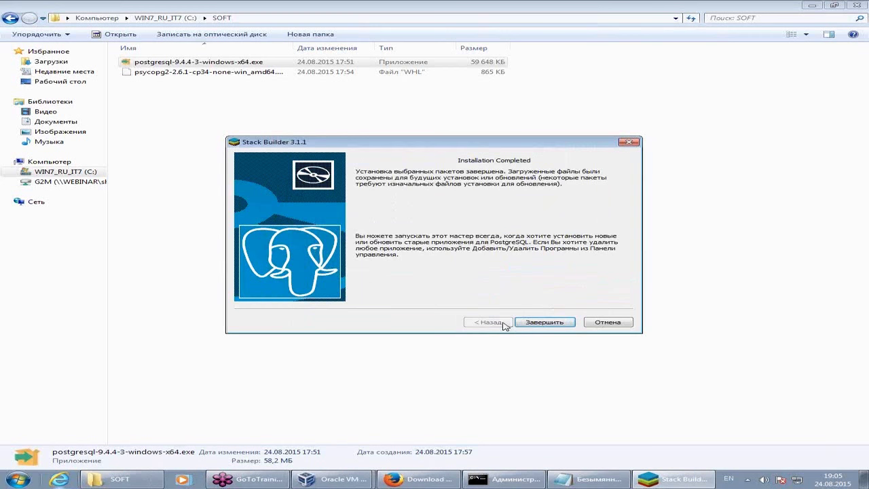
click(528, 323)
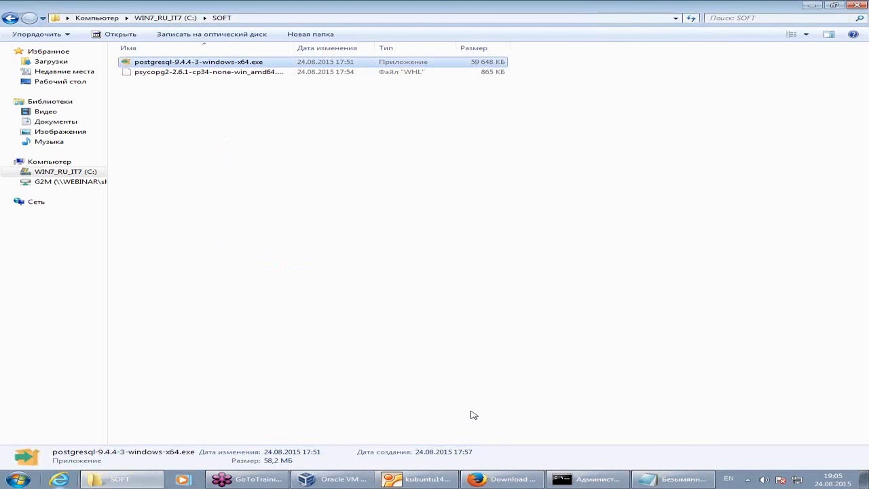
Launch pgAdmin III from the PostgreSQL 9.4 program group and maximize its window
click(17, 480)
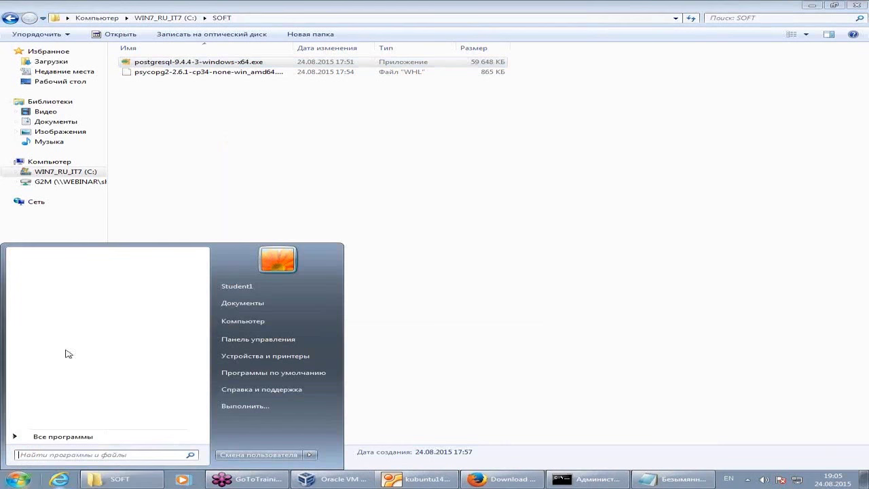
click(112, 438)
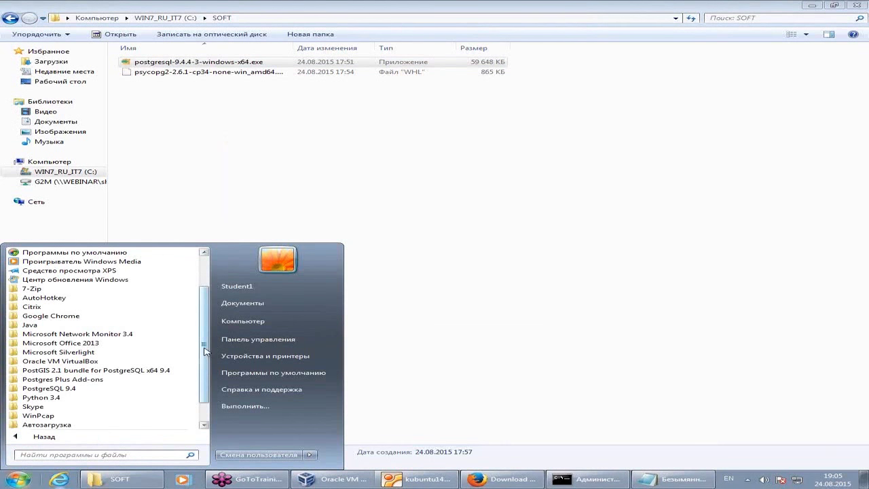
click(33, 389)
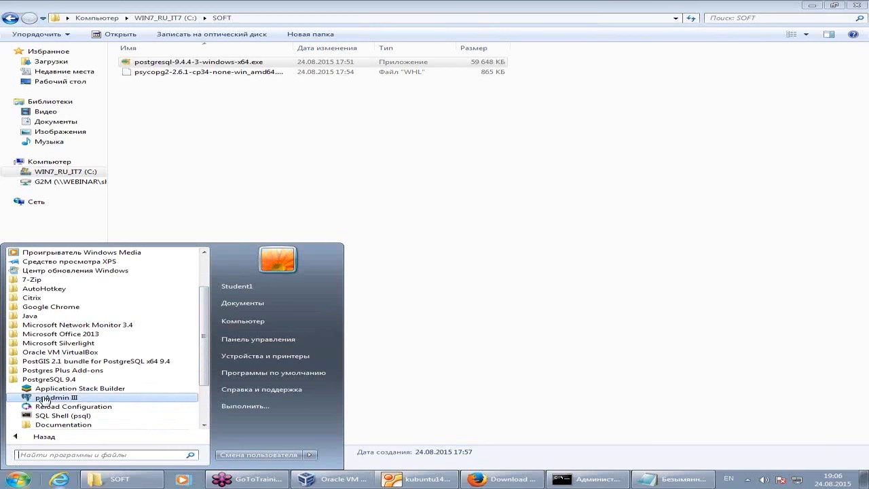
click(43, 399)
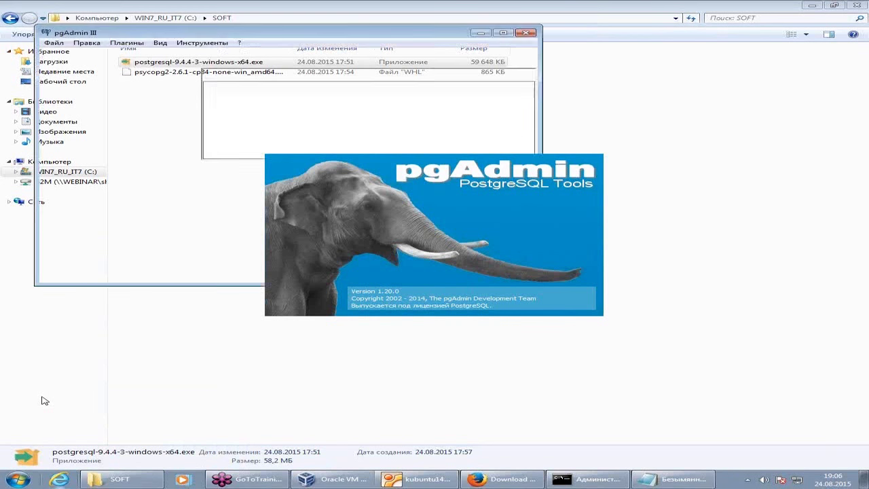
click(503, 33)
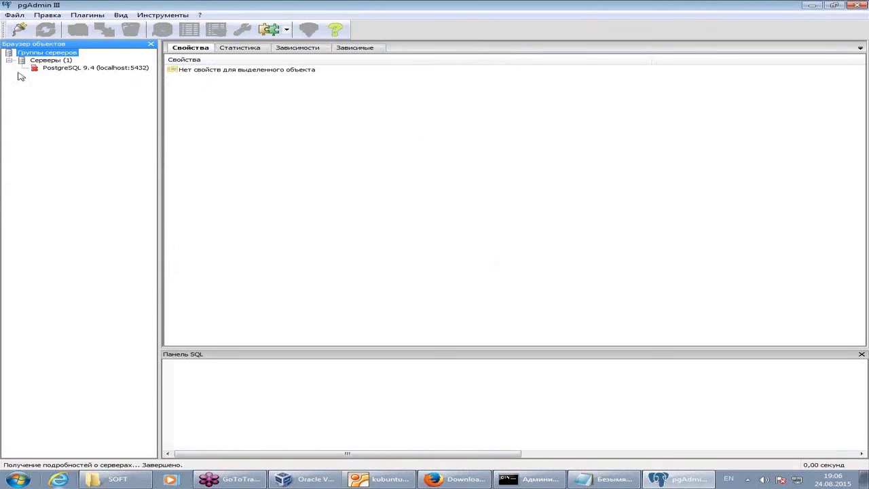
Connect to the local PostgreSQL 9.4 server by entering the database user's password
click(54, 69)
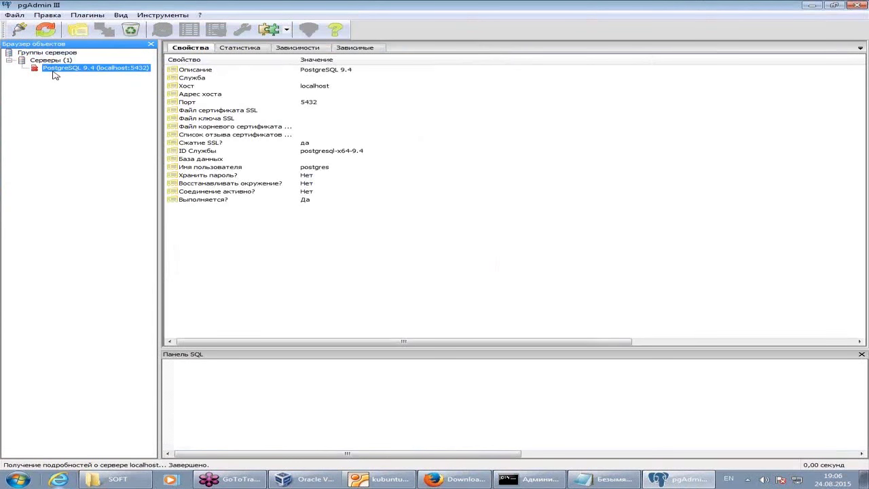
right_click(54, 75)
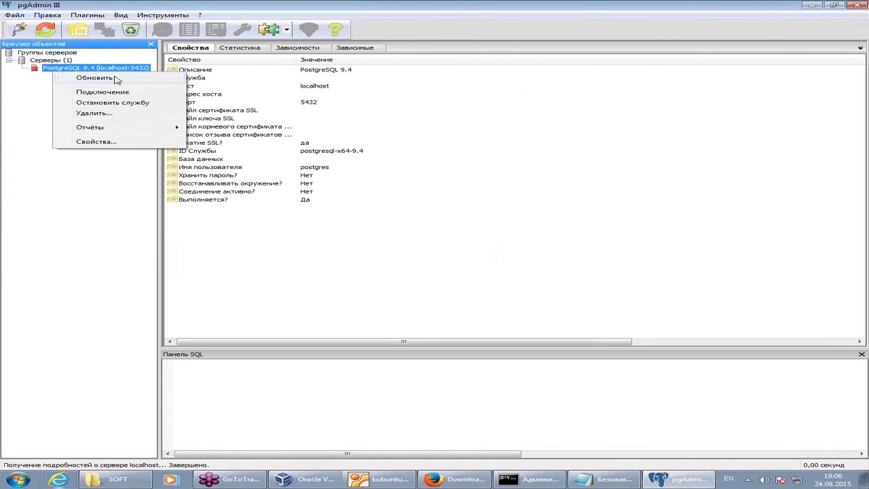
click(105, 93)
text(1)
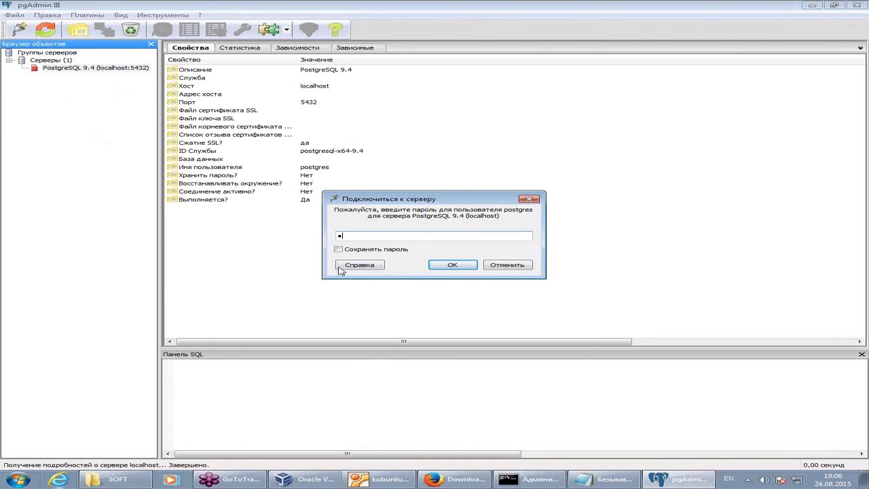
click(467, 269)
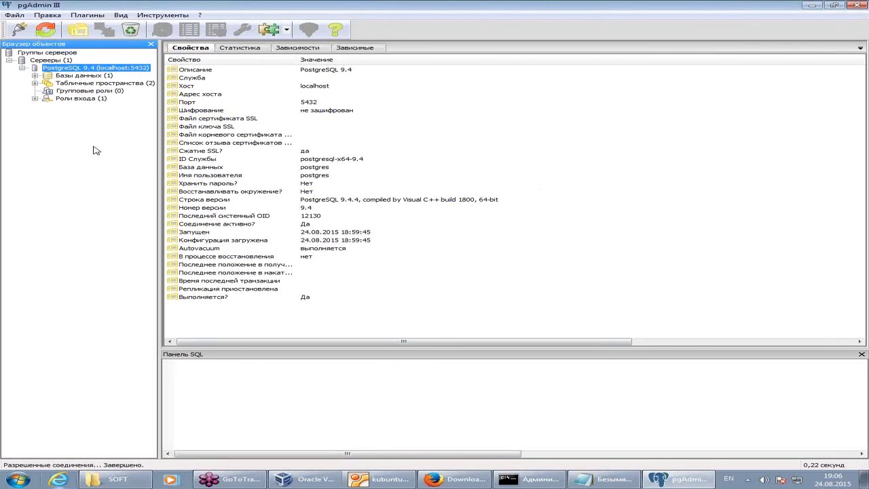
Expand the server's databases and tablespaces and view the list of tablespaces
click(35, 76)
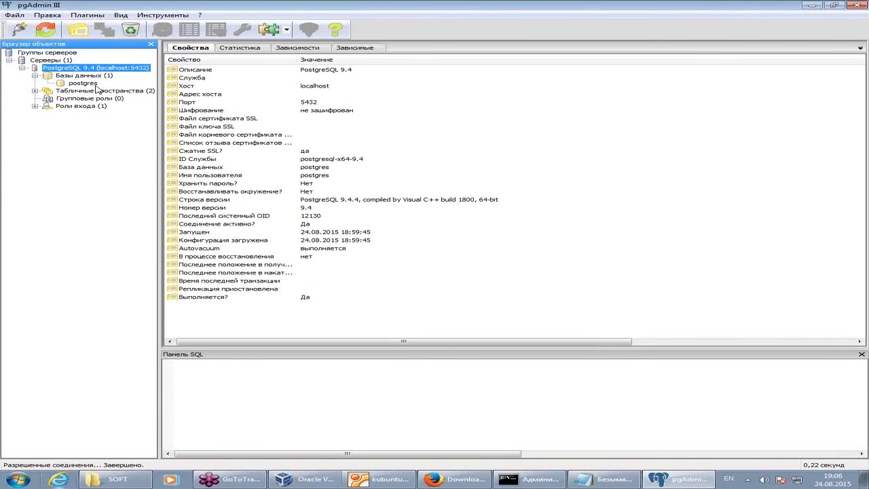
click(35, 91)
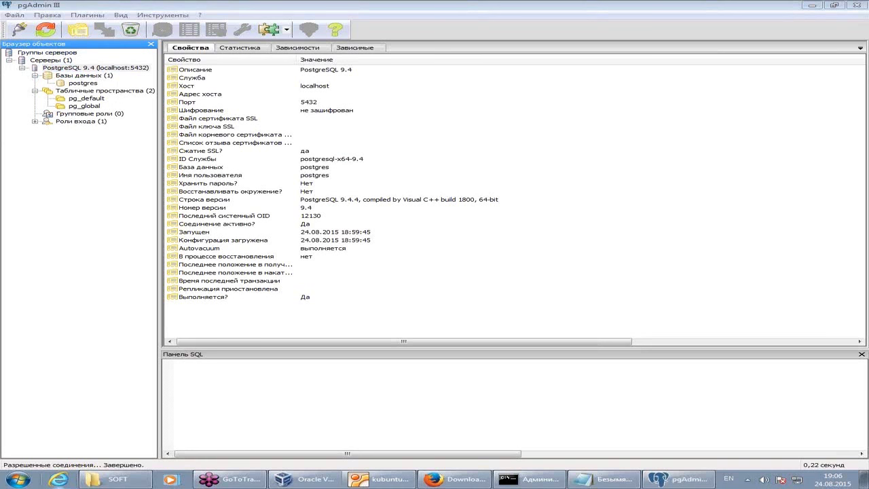
click(69, 94)
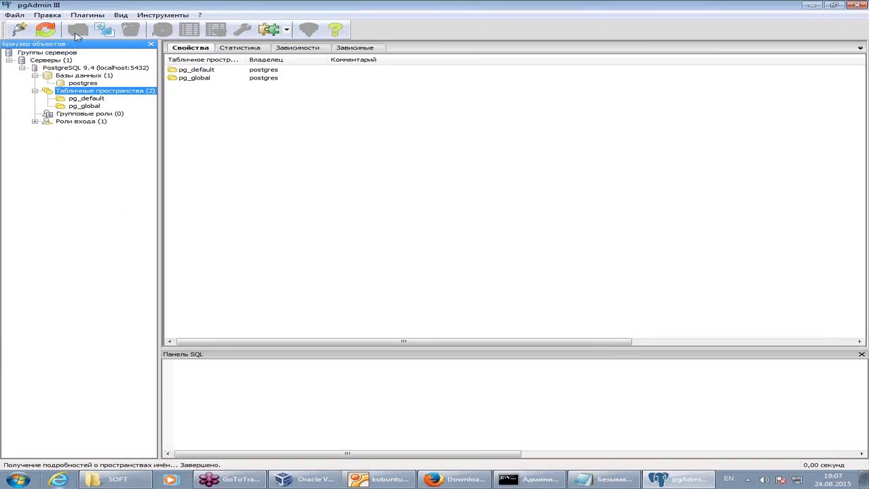
Create a new database named new_test on the server, keeping the UTF8 encoding and the other default definition settings
click(105, 76)
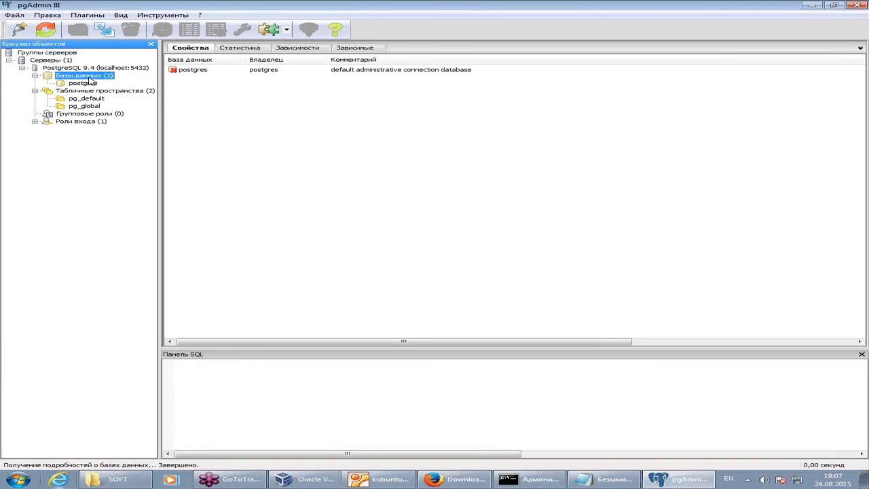
right_click(106, 77)
click(153, 99)
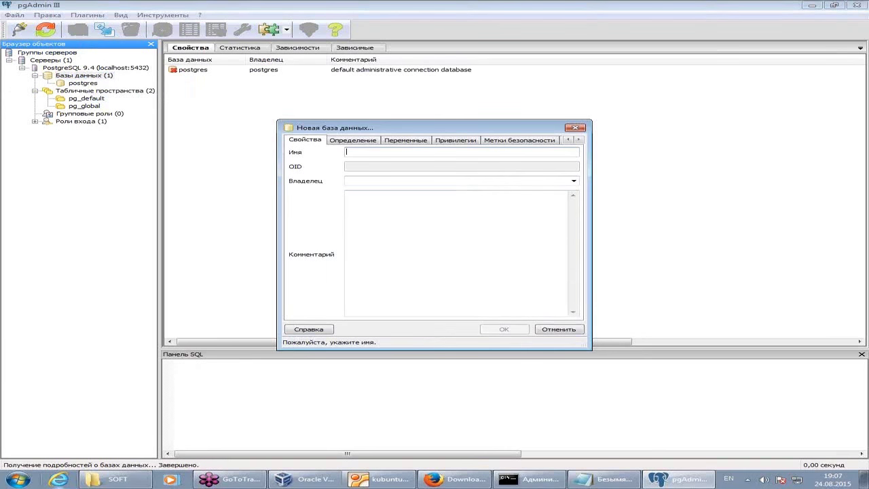
text(new_test)
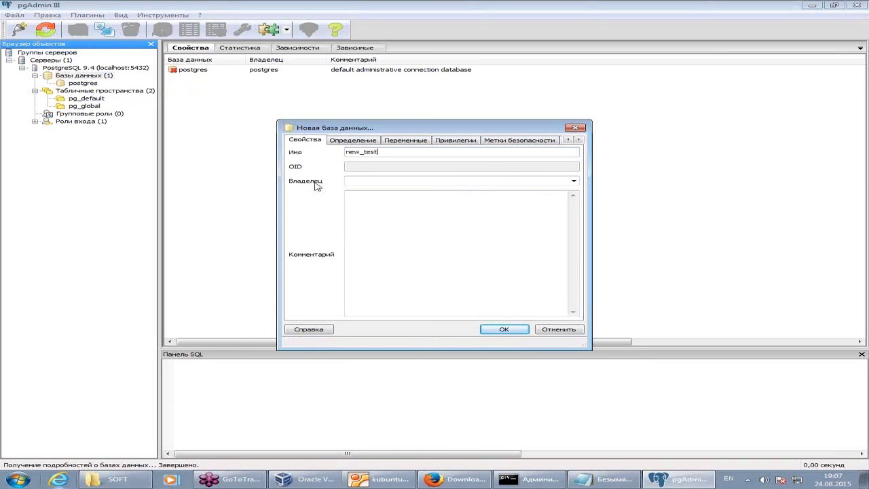
click(352, 140)
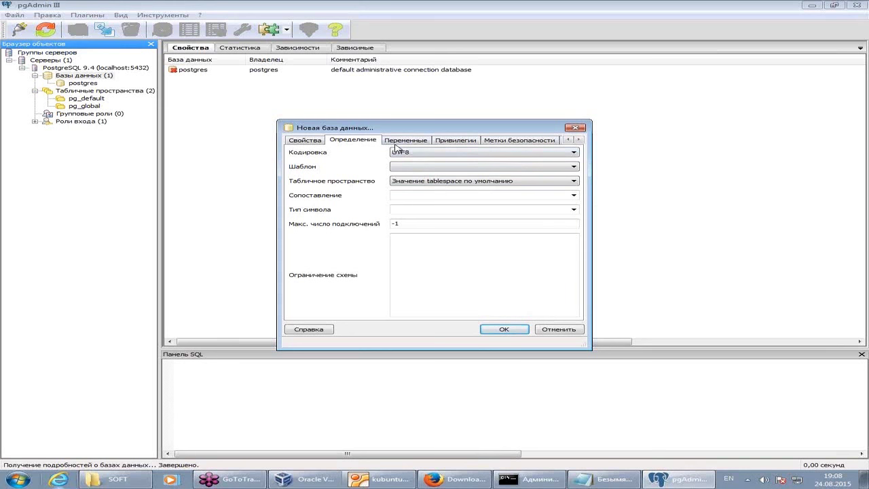
click(461, 155)
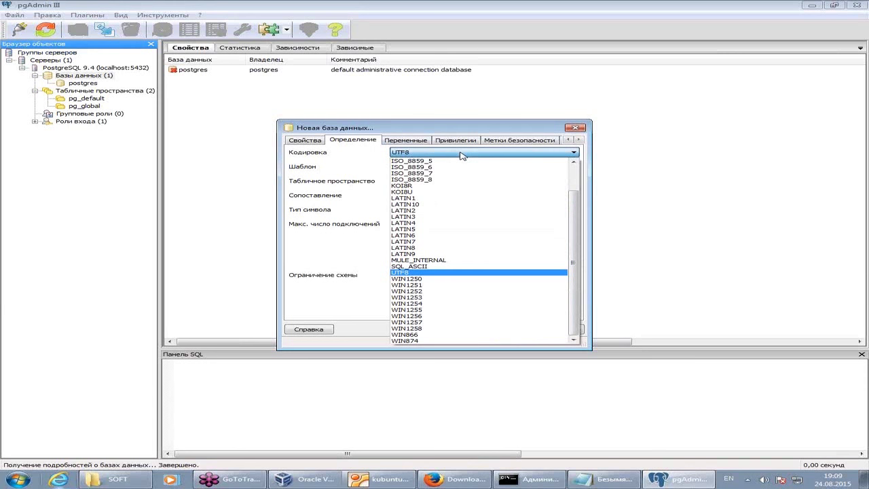
click(460, 153)
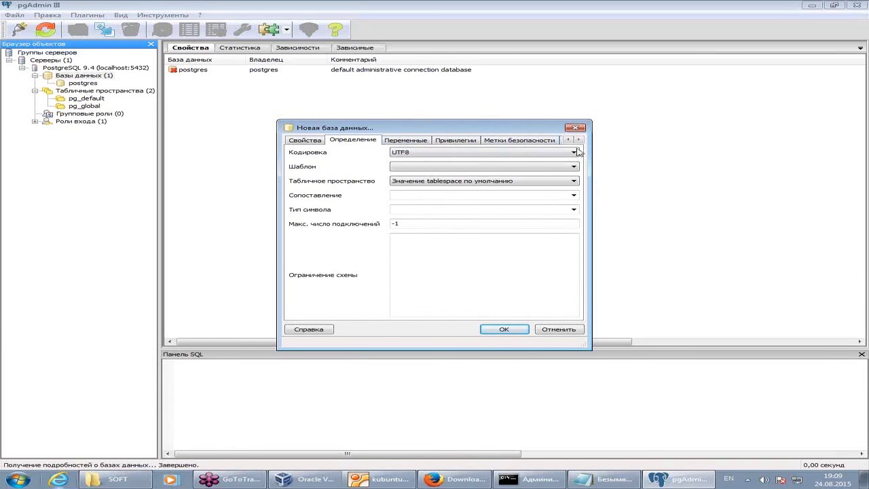
click(496, 330)
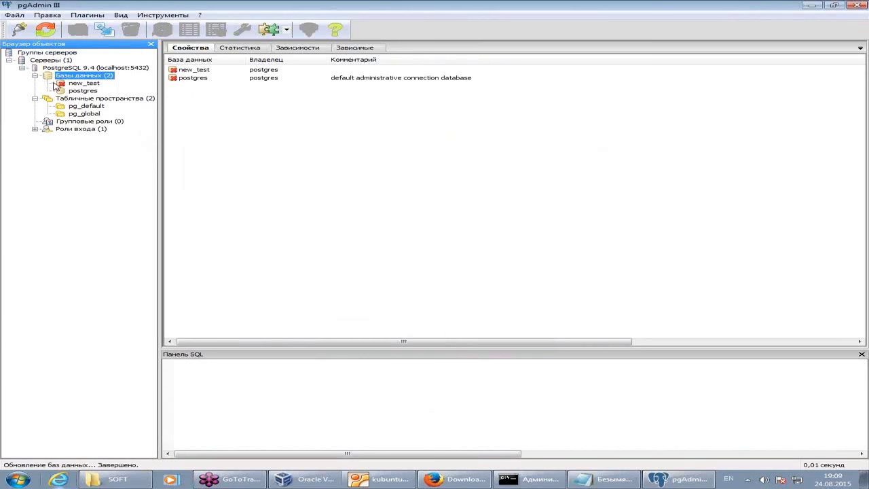
Open the new_test database and examine its installed extensions, including the properties of plpgsql
click(60, 83)
click(47, 83)
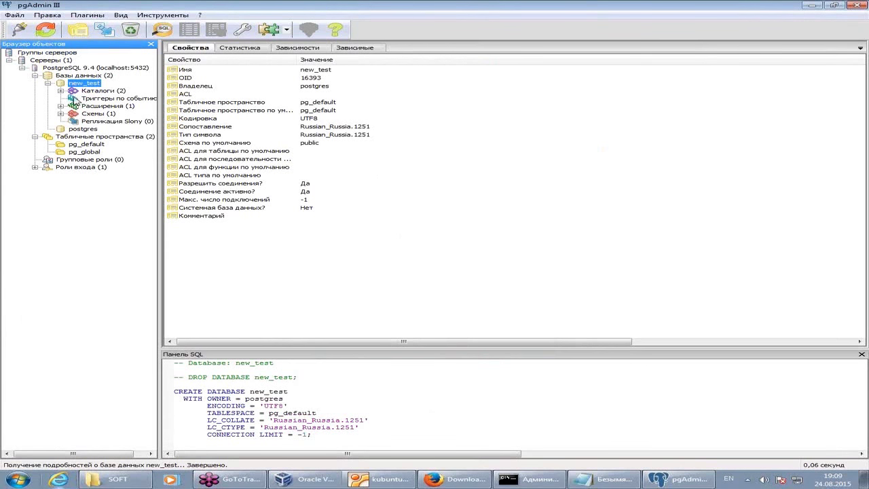
click(60, 107)
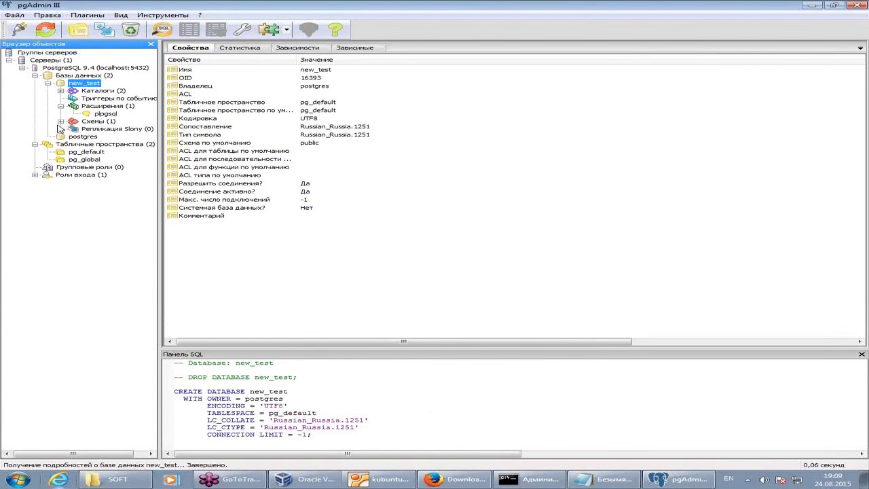
click(110, 106)
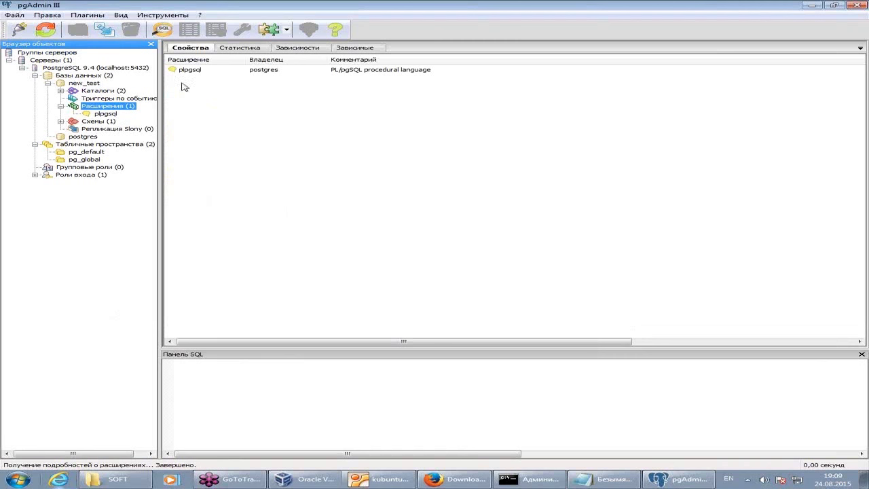
click(106, 115)
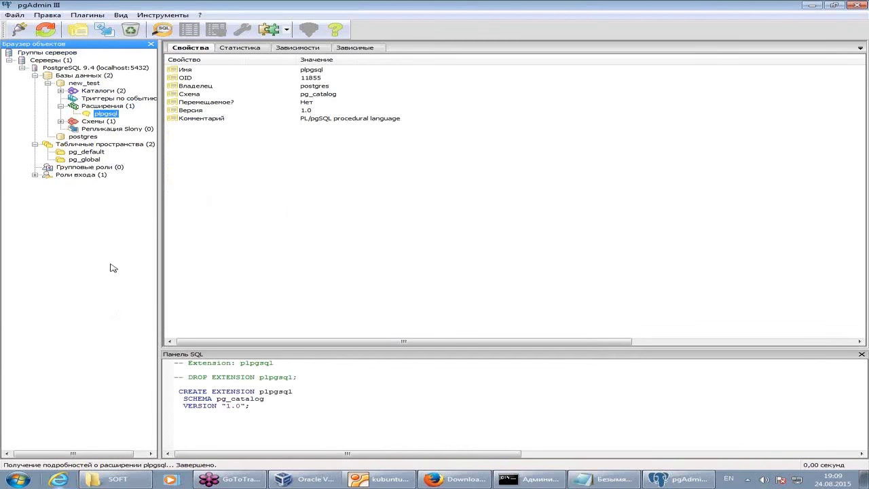